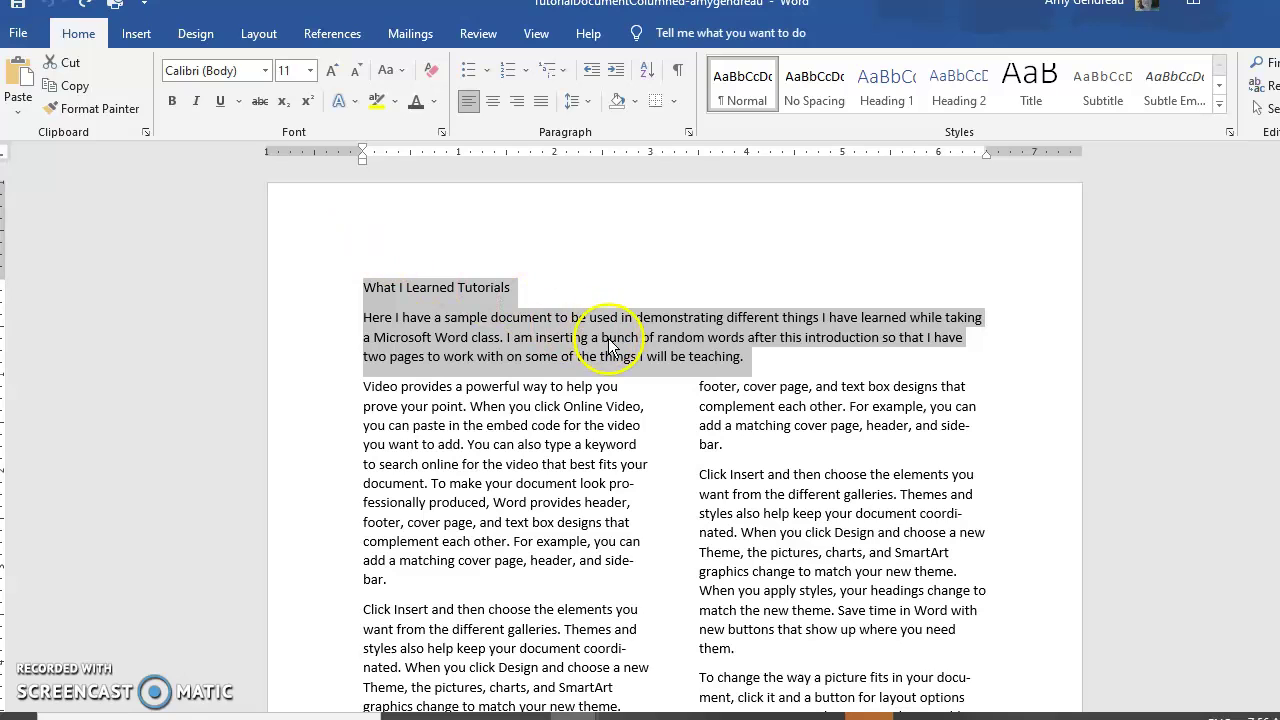
- Browse the built-in cover page designs and insert the Austin cover page at the start of the document
{"action": "left_click", "coordinate": [134, 36]}
{"action": "left_click", "coordinate": [70, 61]}
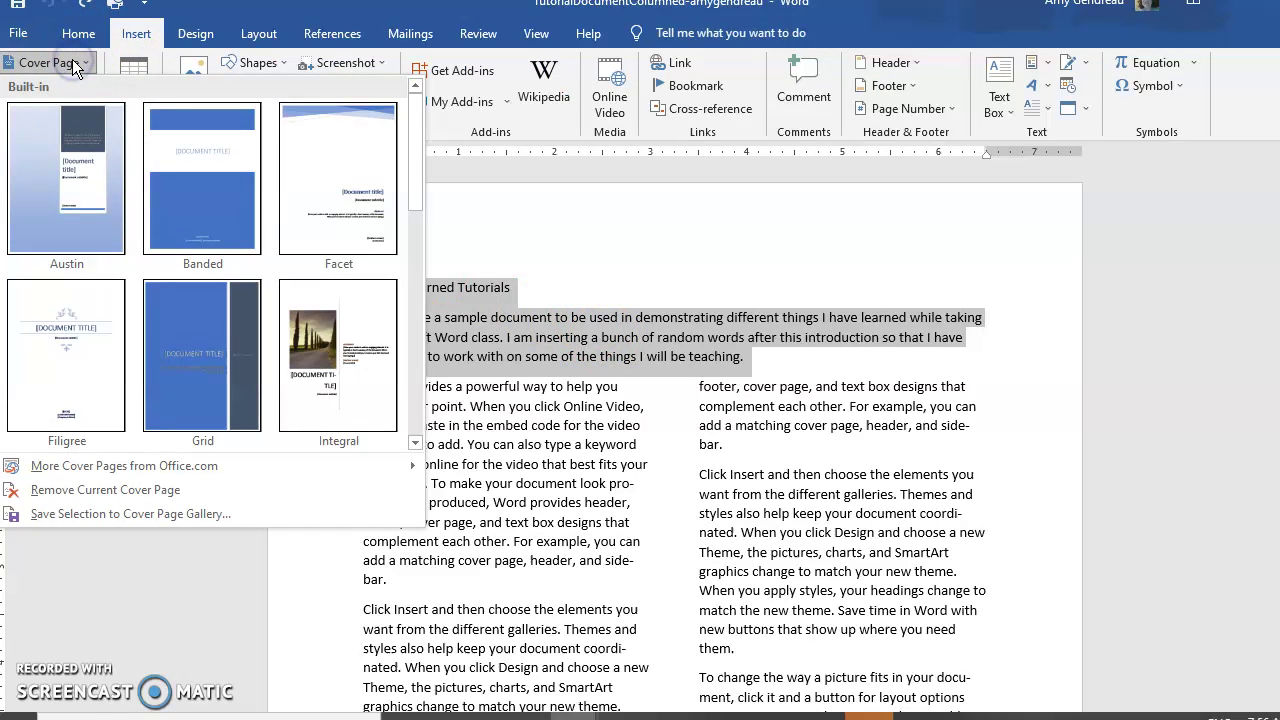
{"action": "scroll", "coordinate": [100, 114], "scroll_direction": "down", "scroll_amount": 5}
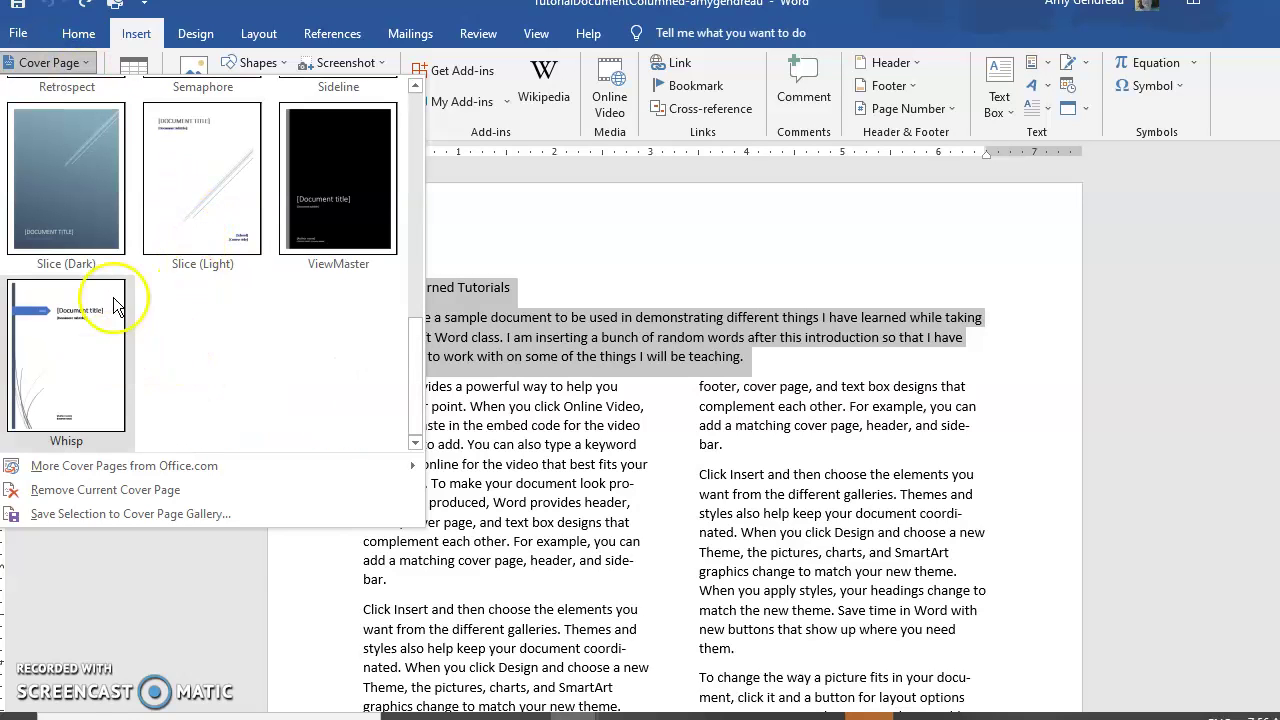
{"action": "scroll", "coordinate": [270, 302], "scroll_direction": "up", "scroll_amount": 3}
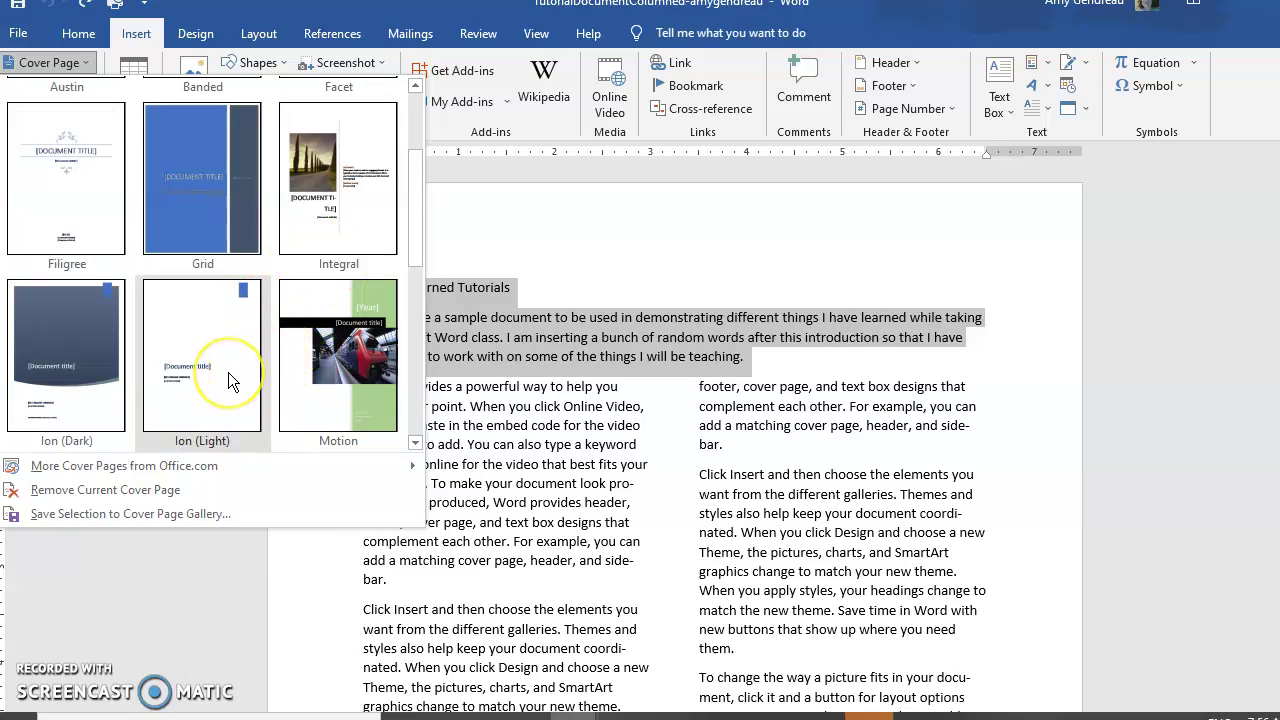
{"action": "scroll", "coordinate": [228, 372], "scroll_direction": "up", "scroll_amount": 2}
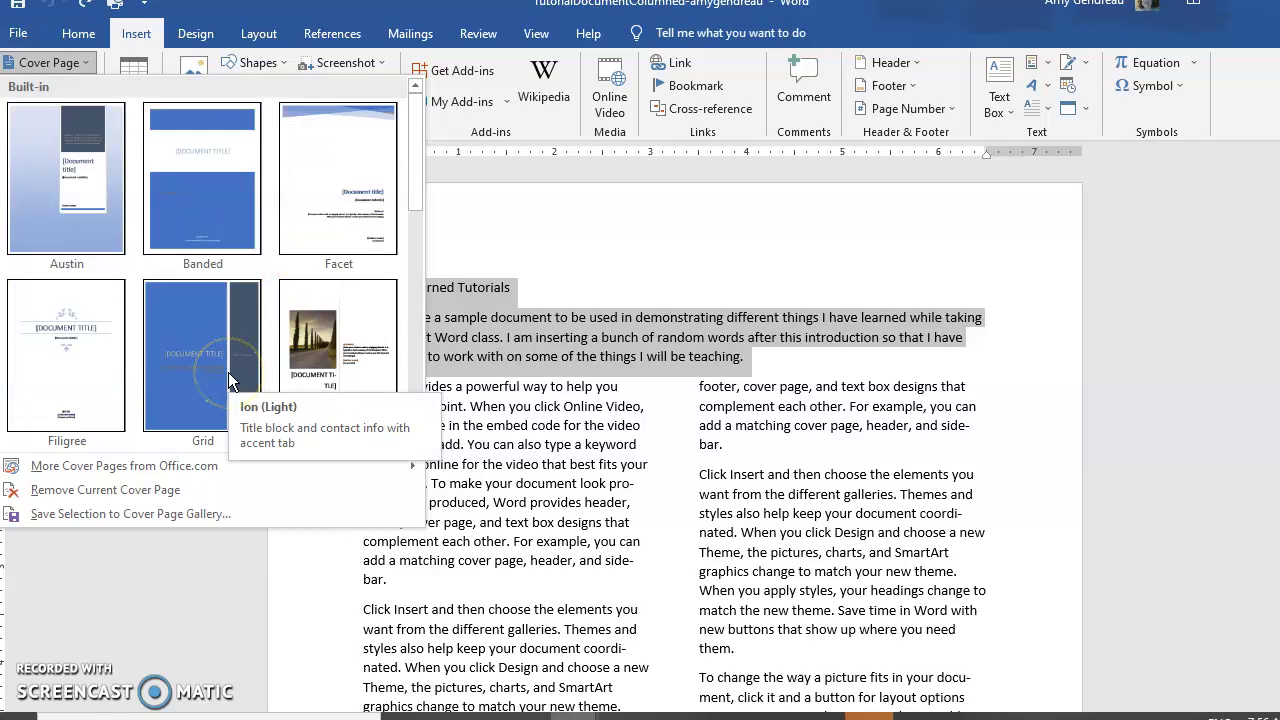
{"action": "left_click", "coordinate": [86, 177]}
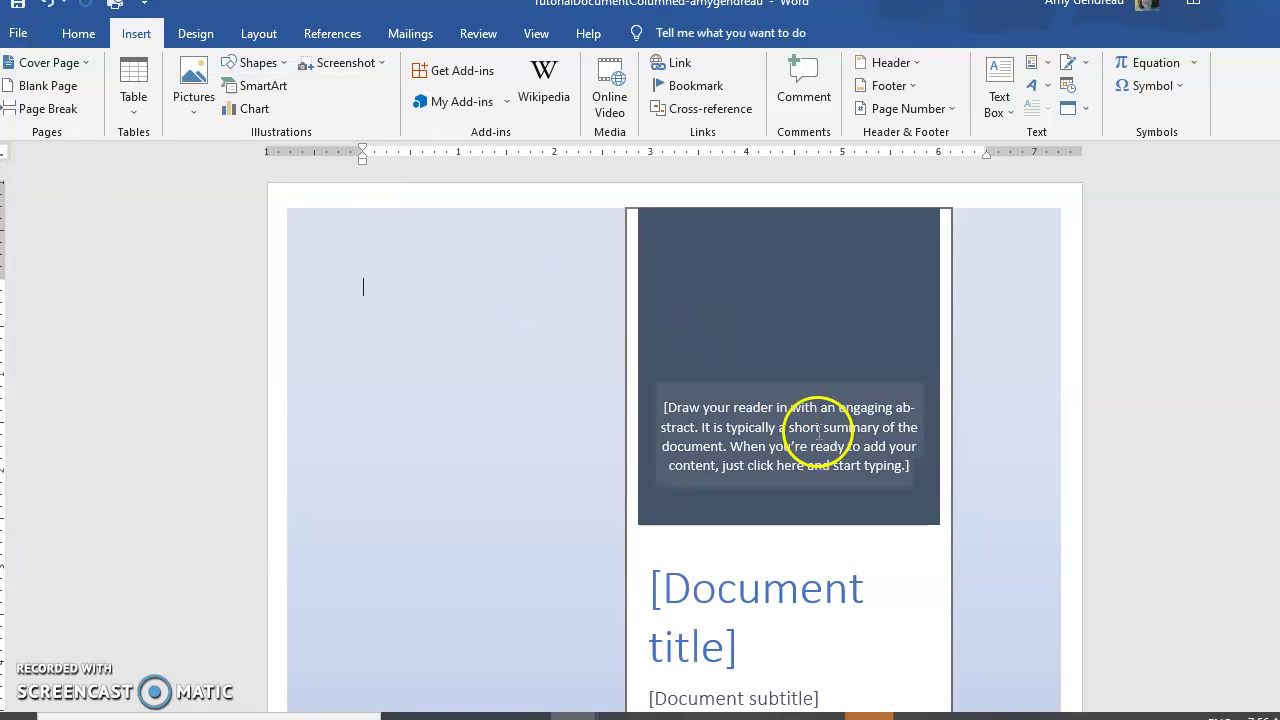
- Cut the heading "What I Learned Tutorials" from above the introduction on the first body page
{"action": "scroll", "coordinate": [830, 420], "scroll_direction": "down", "scroll_amount": 10}
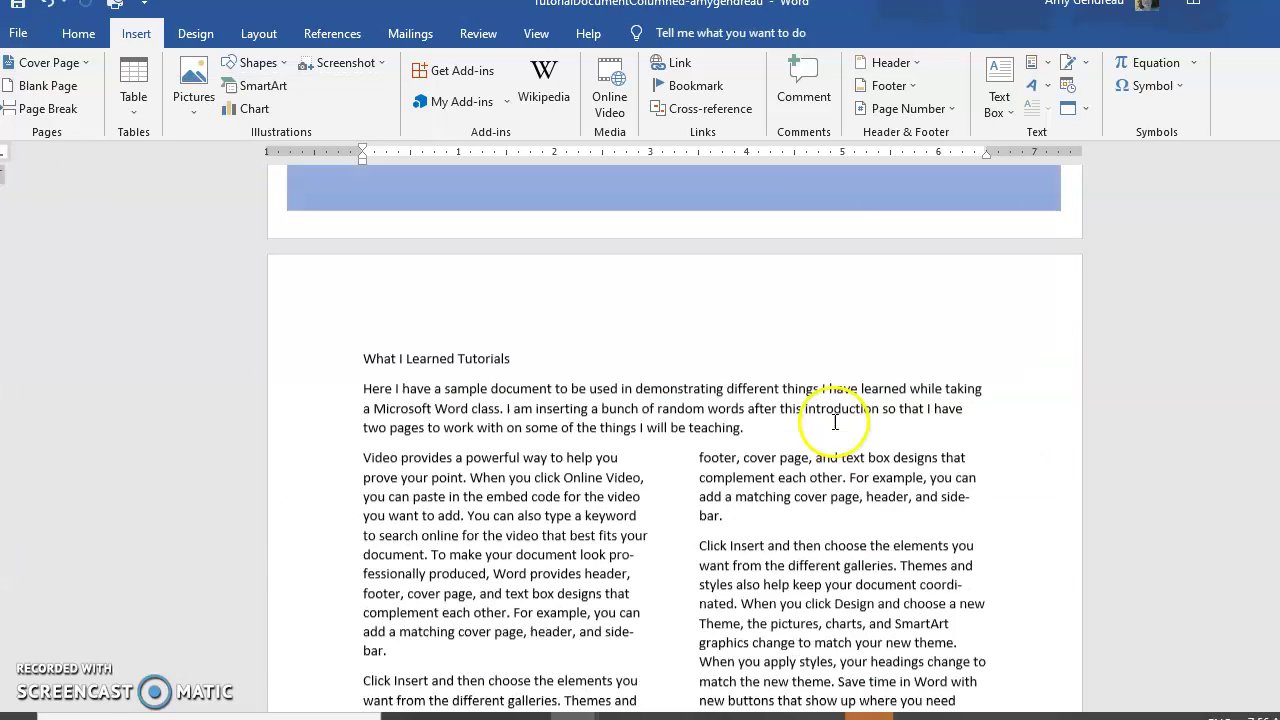
{"action": "left_click_drag", "start_coordinate": [514, 300], "coordinate": [366, 301]}
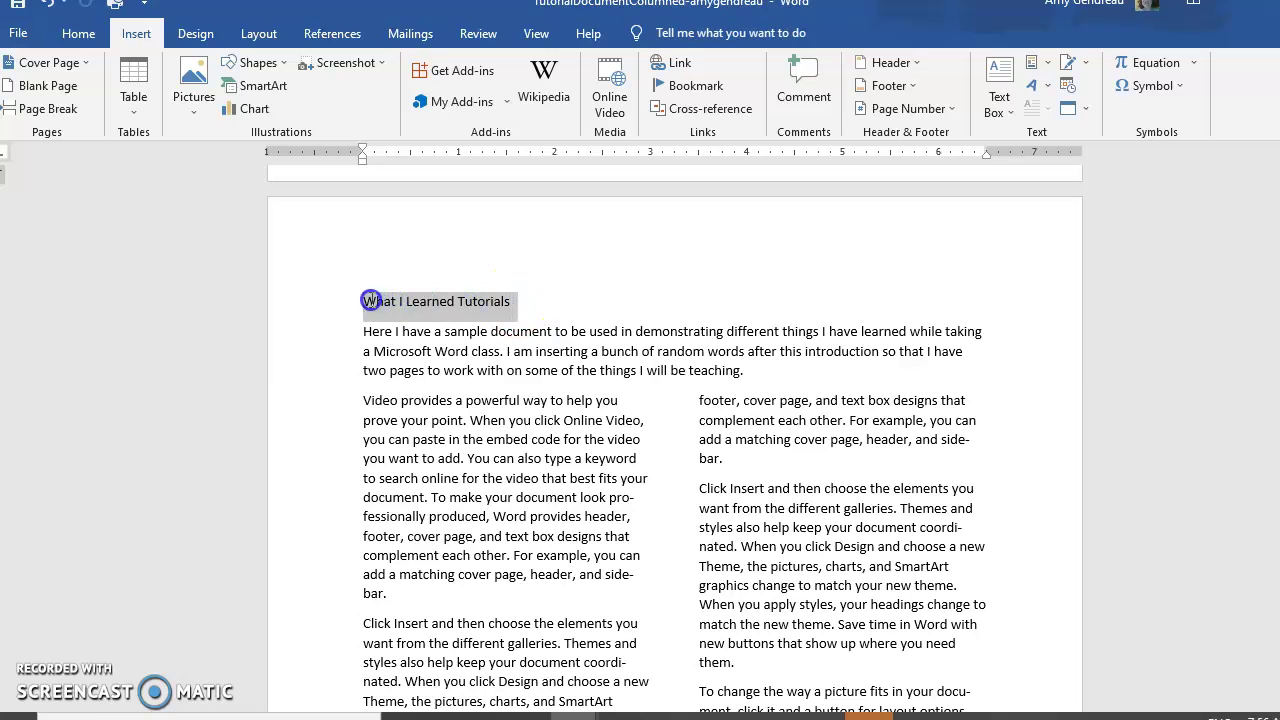
{"action": "right_click", "coordinate": [397, 310]}
{"action": "left_click", "coordinate": [425, 317]}
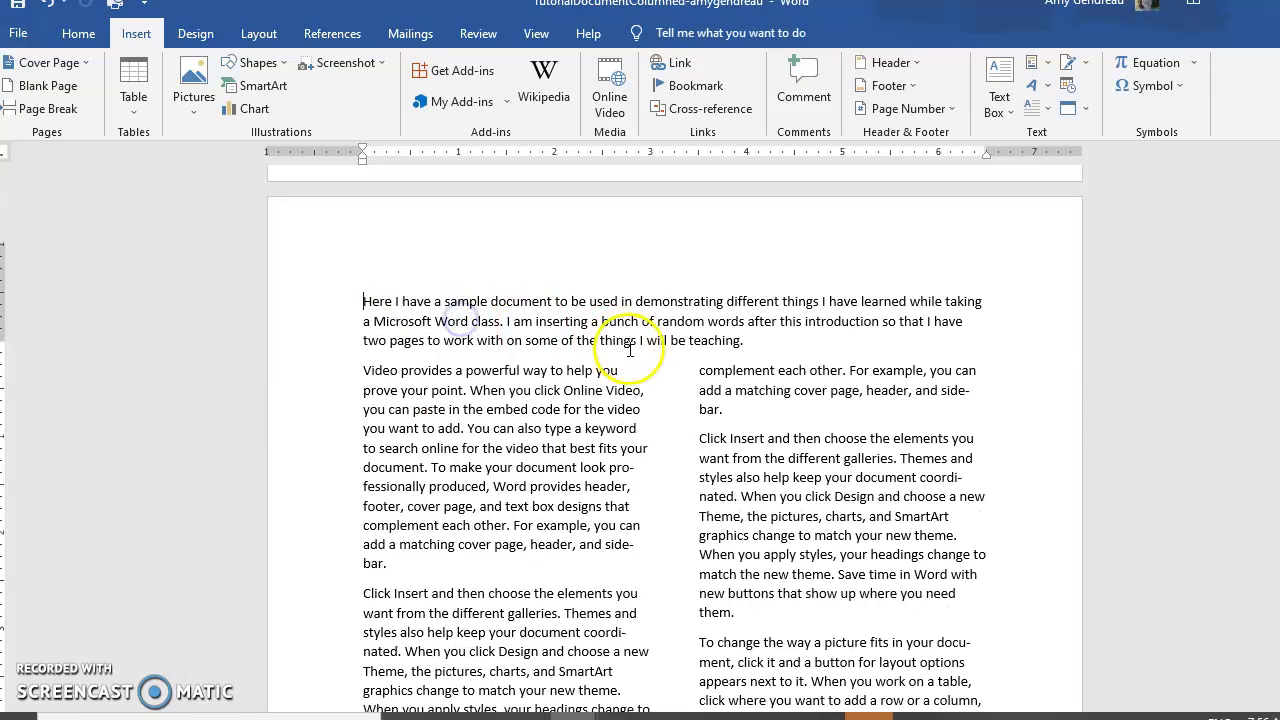
- Paste the cut heading into the cover page's document title placeholder, keeping text only
{"action": "scroll", "coordinate": [630, 348], "scroll_direction": "up", "scroll_amount": 4}
{"action": "scroll", "coordinate": [630, 348], "scroll_direction": "up", "scroll_amount": 8}
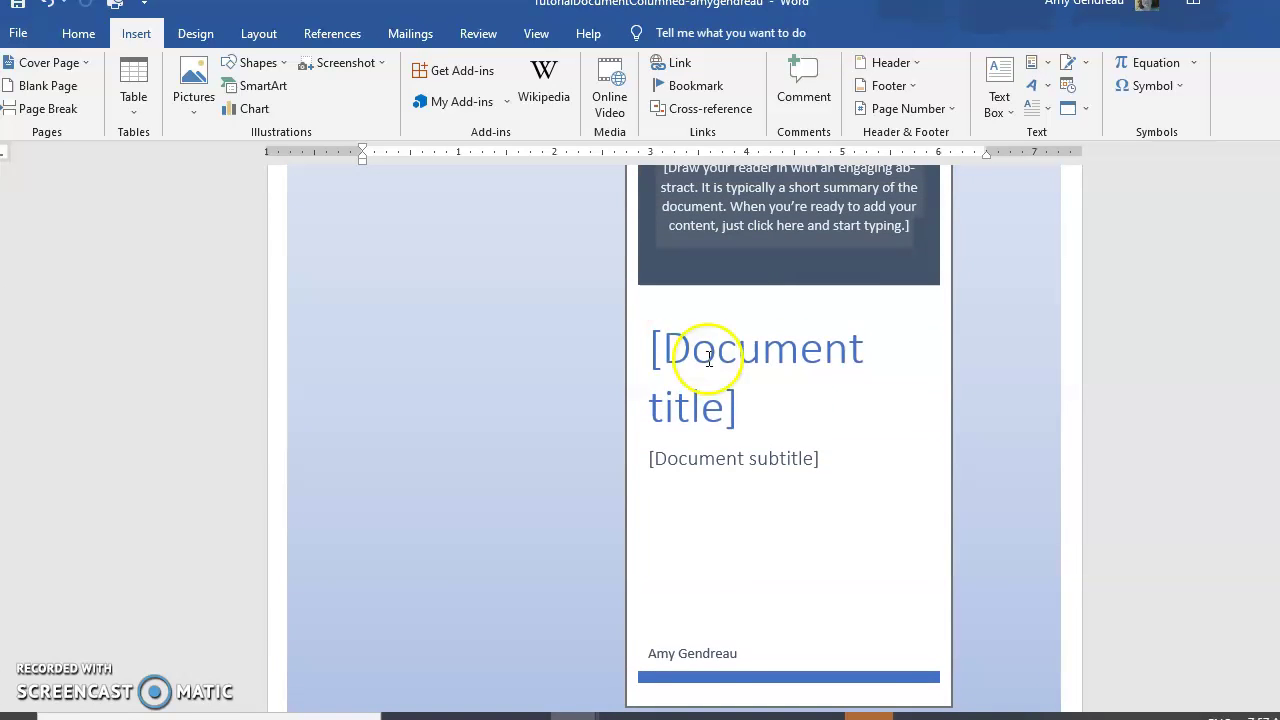
{"action": "left_click", "coordinate": [742, 406]}
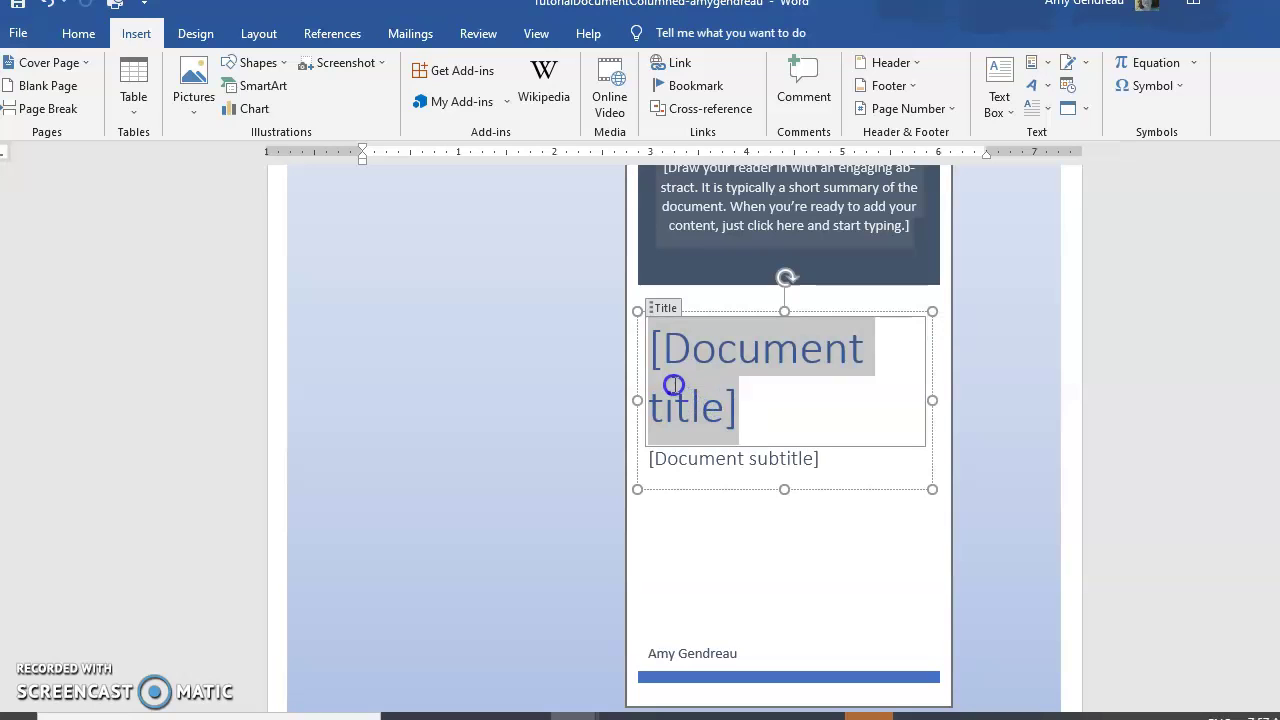
{"action": "right_click", "coordinate": [733, 397]}
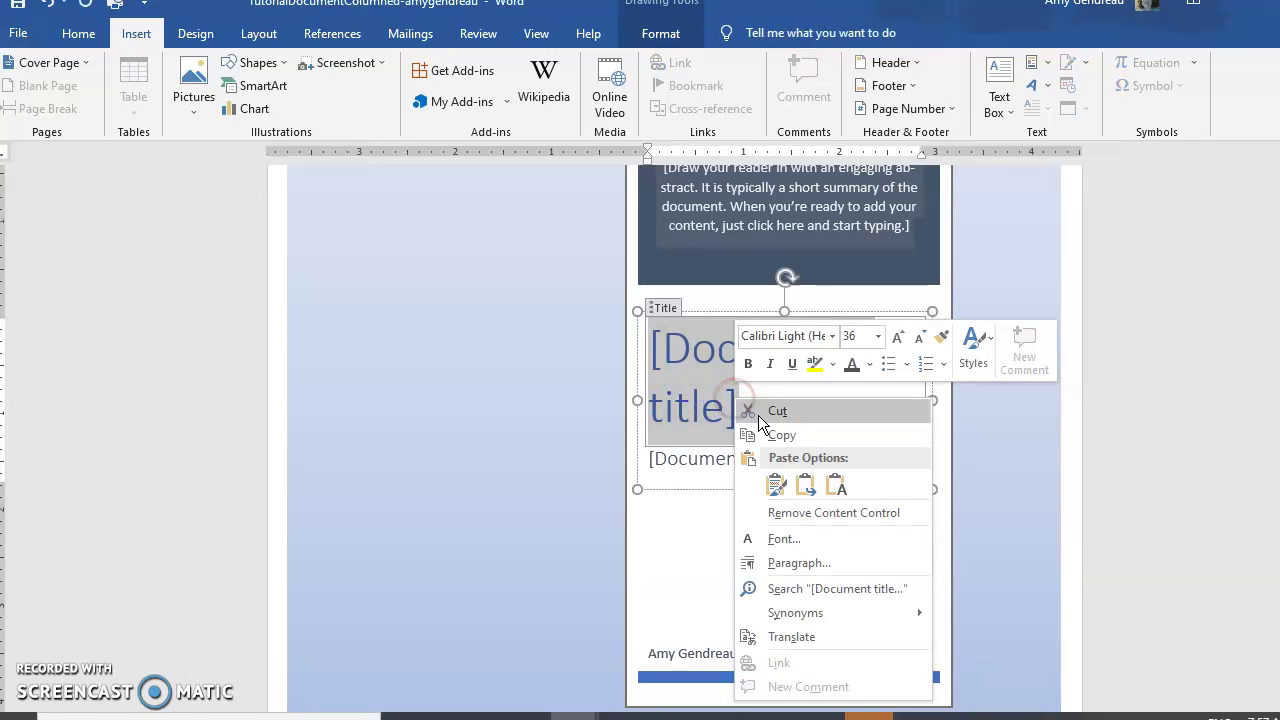
{"action": "left_click", "coordinate": [777, 487]}
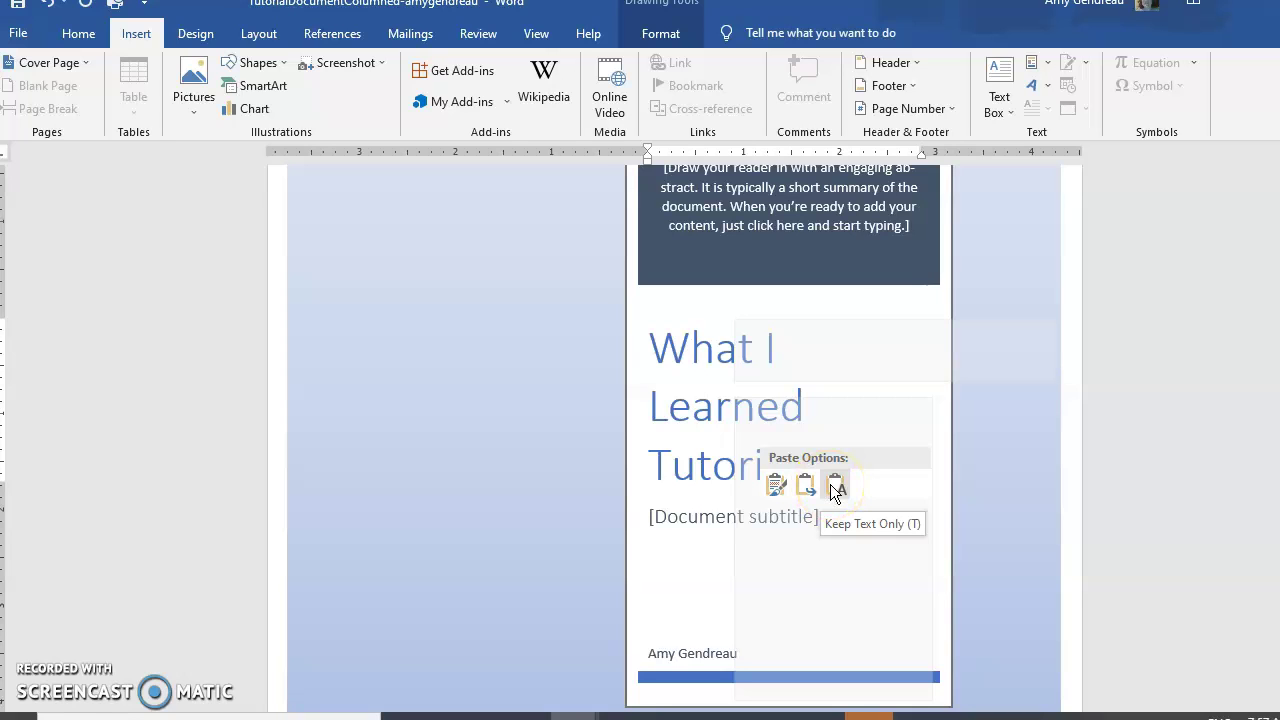
{"action": "left_click", "coordinate": [833, 483]}
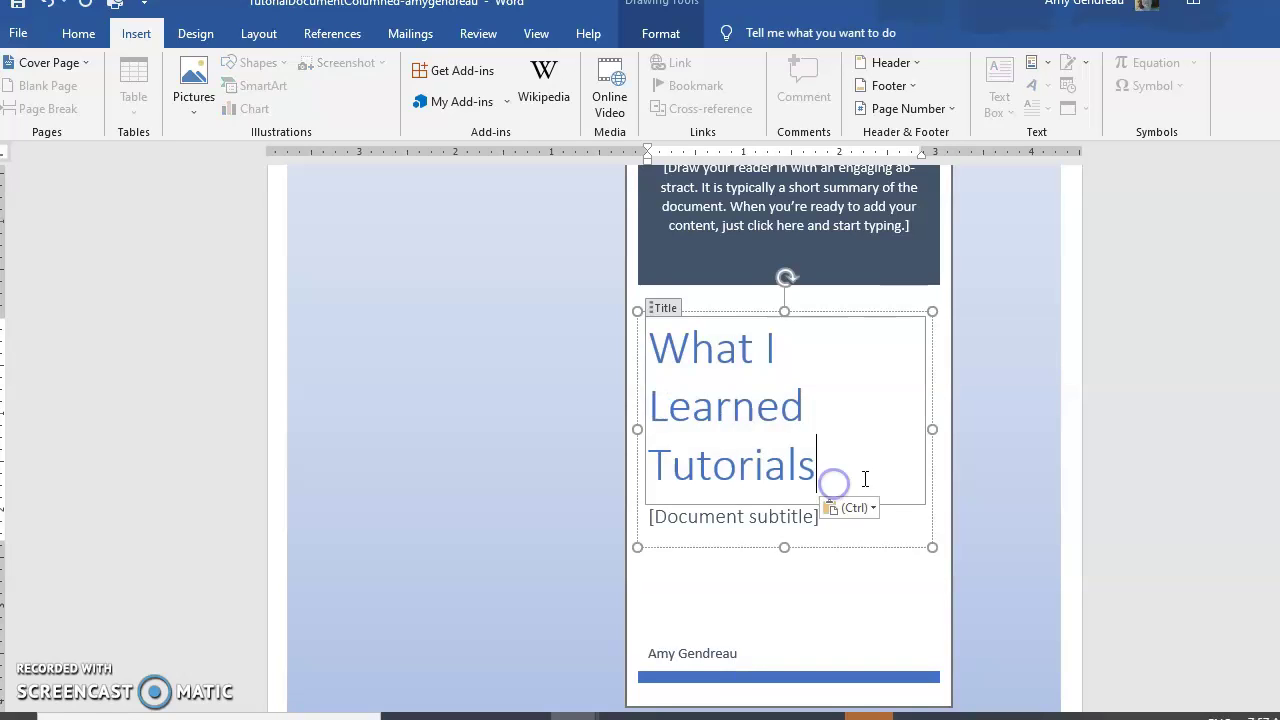
- Set the font size of the whole cover page title to 32
{"action": "left_click_drag", "start_coordinate": [820, 466], "coordinate": [670, 345]}
{"action": "left_click", "coordinate": [78, 33]}
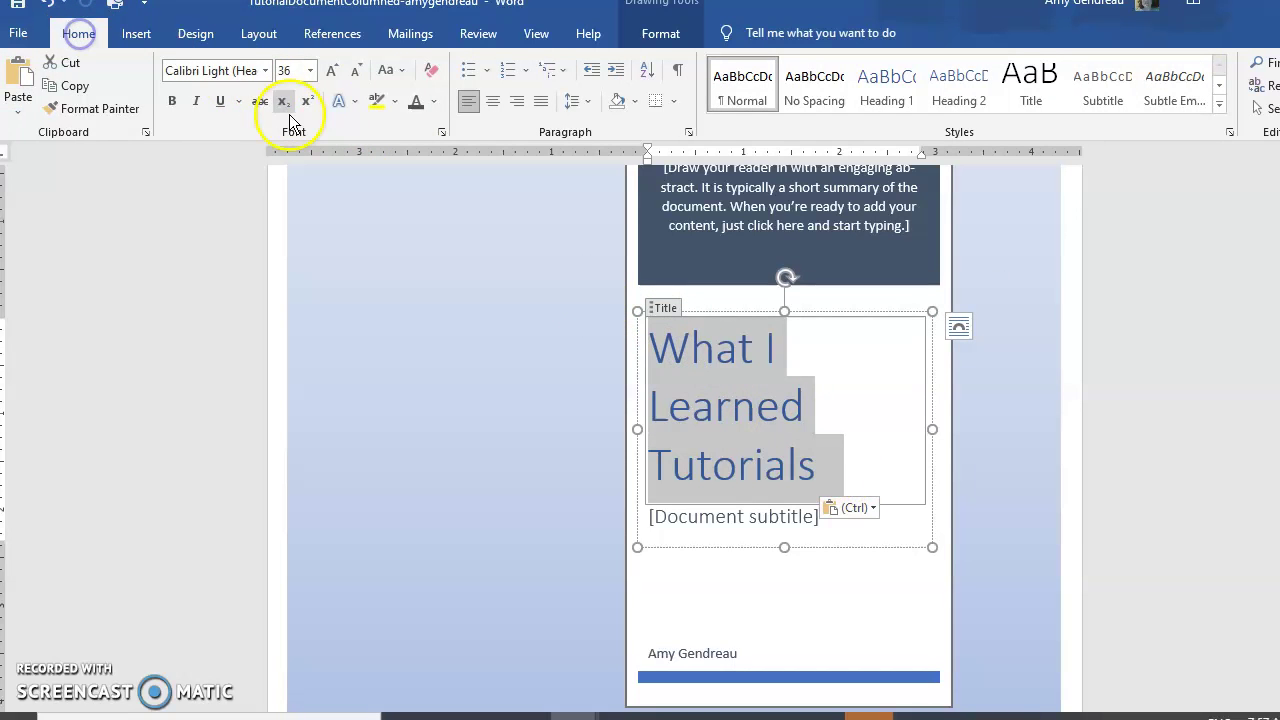
{"action": "left_click", "coordinate": [289, 70]}
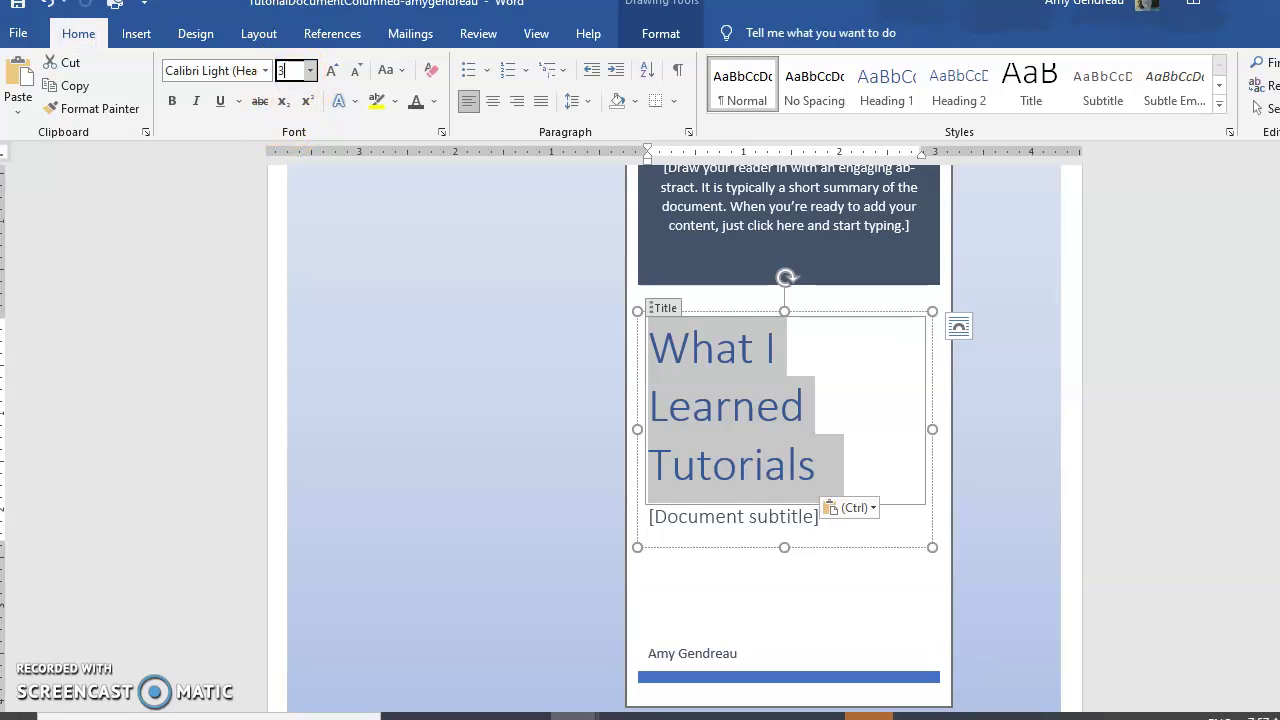
{"action": "left_click", "coordinate": [297, 69]}
{"action": "type", "text": "32"}
{"action": "key", "text": "Return"}
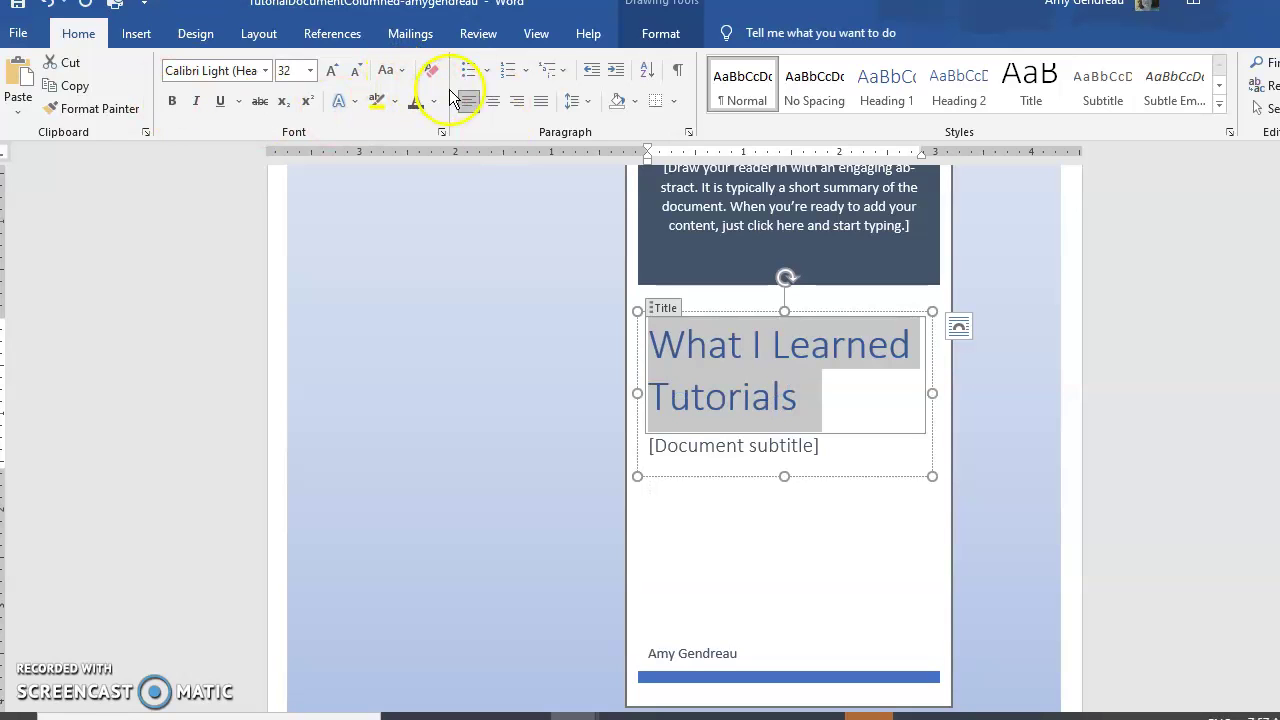
- Try centre alignment on the cover page title and return it to left alignment
{"action": "left_click", "coordinate": [495, 105]}
{"action": "left_click", "coordinate": [851, 510]}
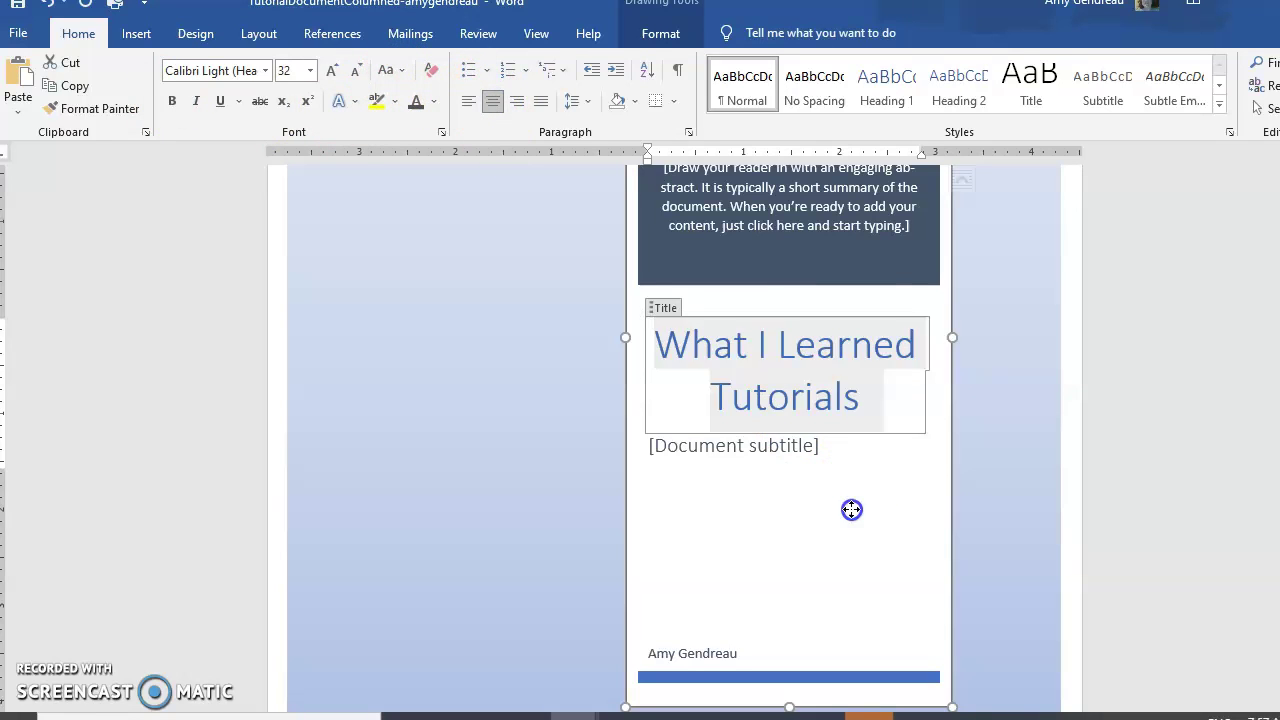
{"action": "triple_click", "coordinate": [682, 343]}
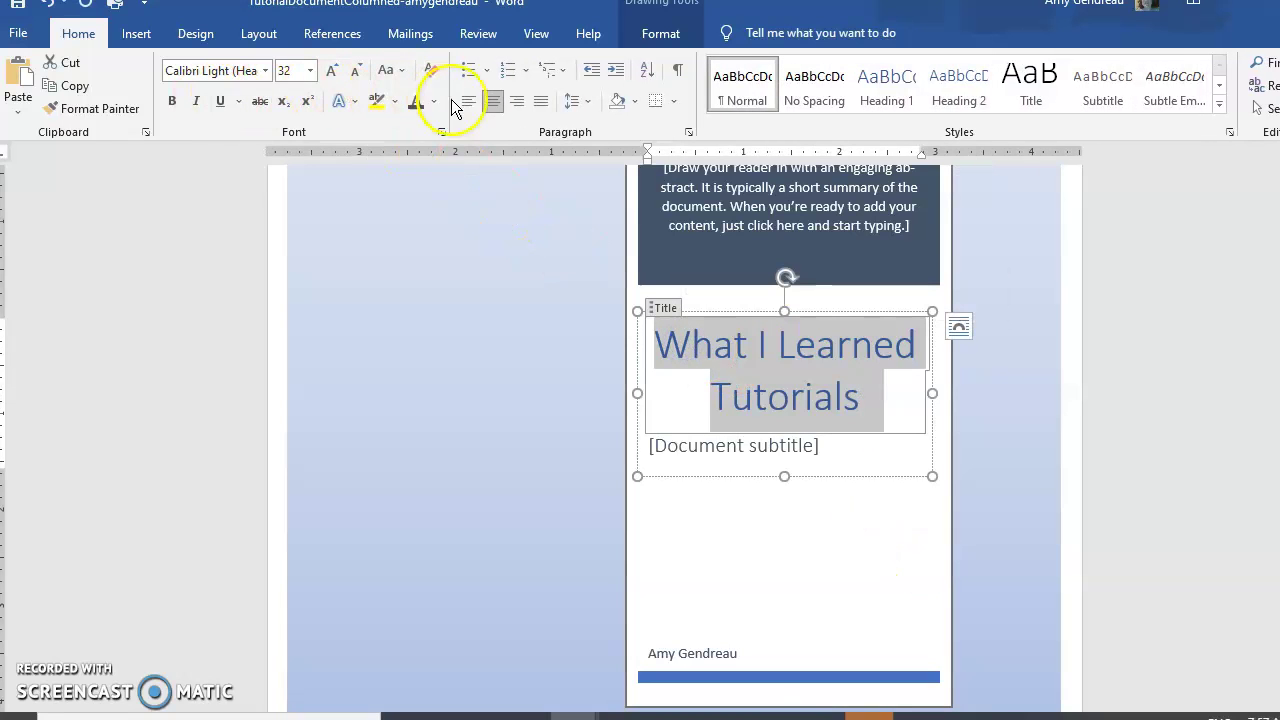
{"action": "left_click", "coordinate": [472, 102]}
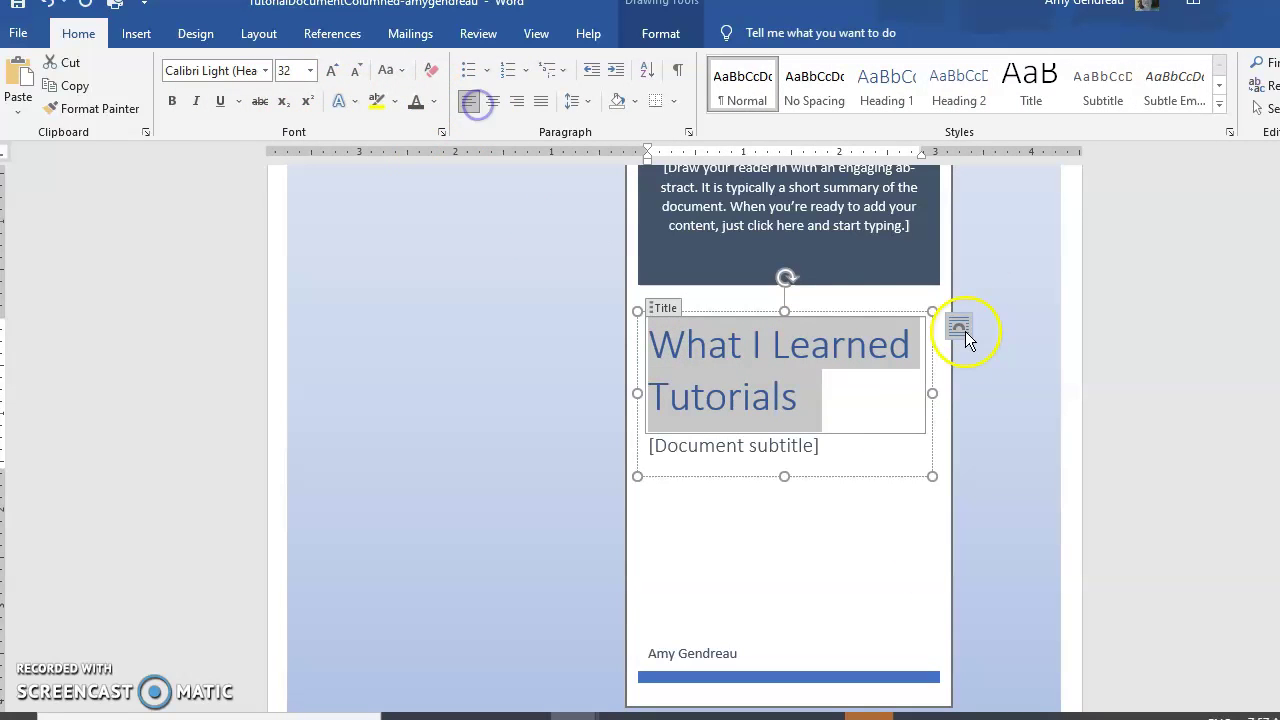
- Cut the introduction paragraph beginning "Here I have a sample document" from the first body page
{"action": "left_click", "coordinate": [822, 445]}
{"action": "scroll", "coordinate": [820, 551], "scroll_direction": "down", "scroll_amount": 10}
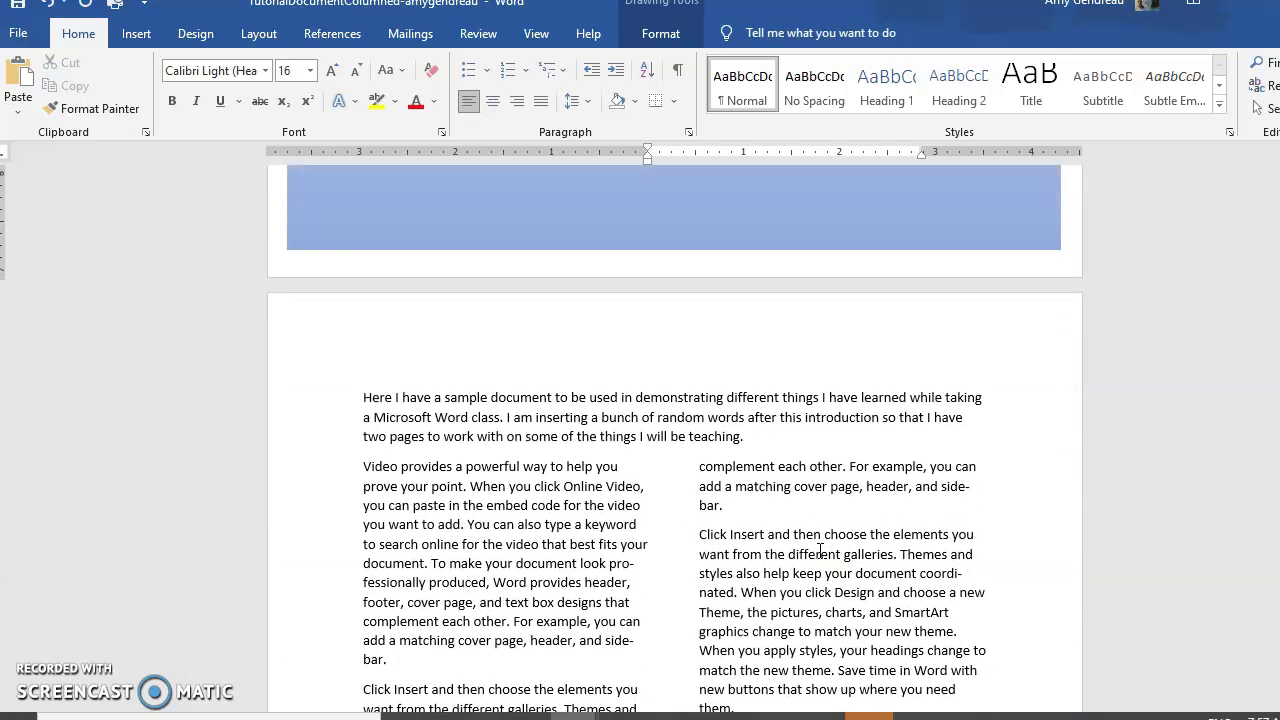
{"action": "left_click_drag", "start_coordinate": [742, 437], "coordinate": [425, 404]}
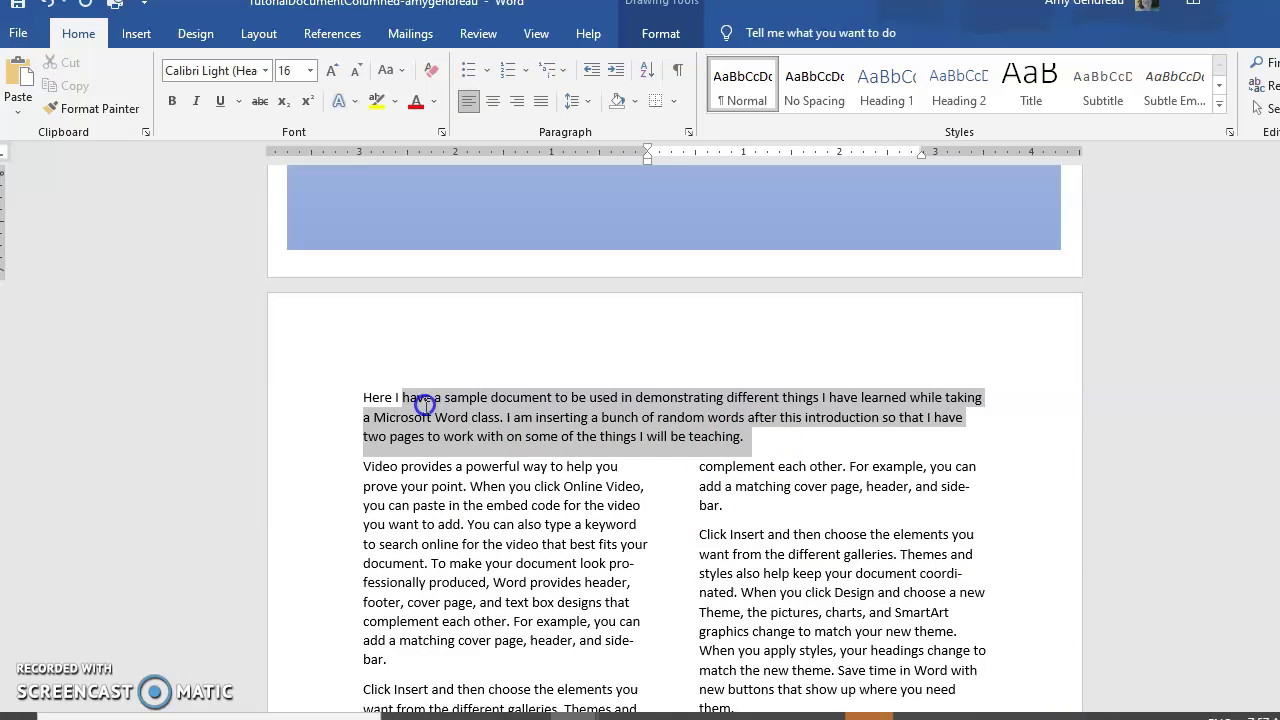
{"action": "right_click", "coordinate": [416, 400]}
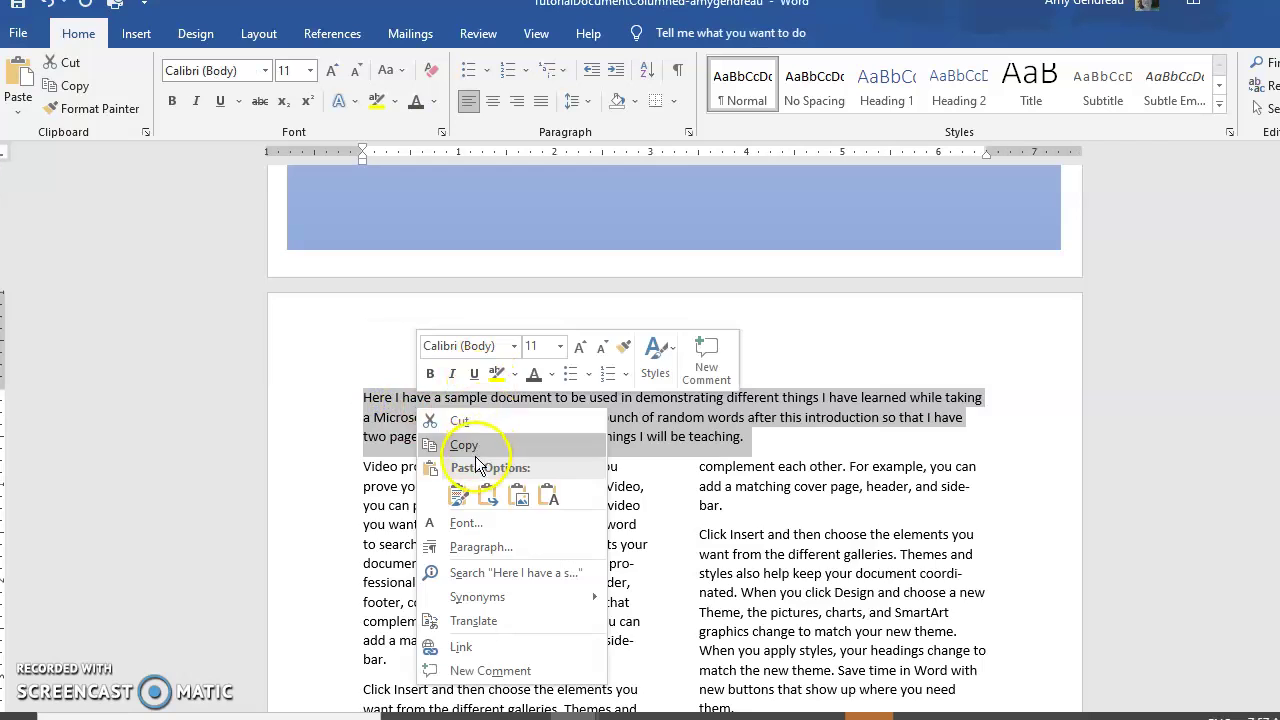
{"action": "left_click", "coordinate": [475, 415]}
- Paste the cut introduction paragraph over the abstract placeholder in the cover page's dark block
{"action": "scroll", "coordinate": [400, 400], "scroll_direction": "up", "scroll_amount": 5}
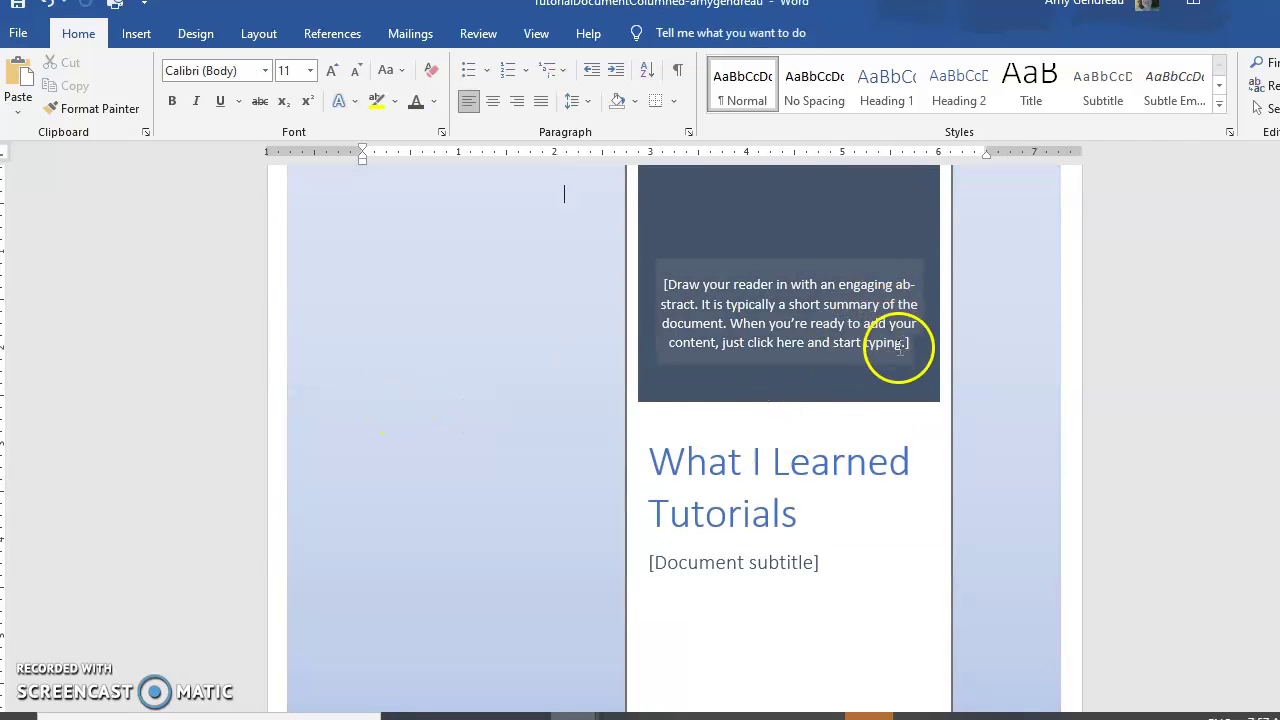
{"action": "left_click", "coordinate": [726, 305]}
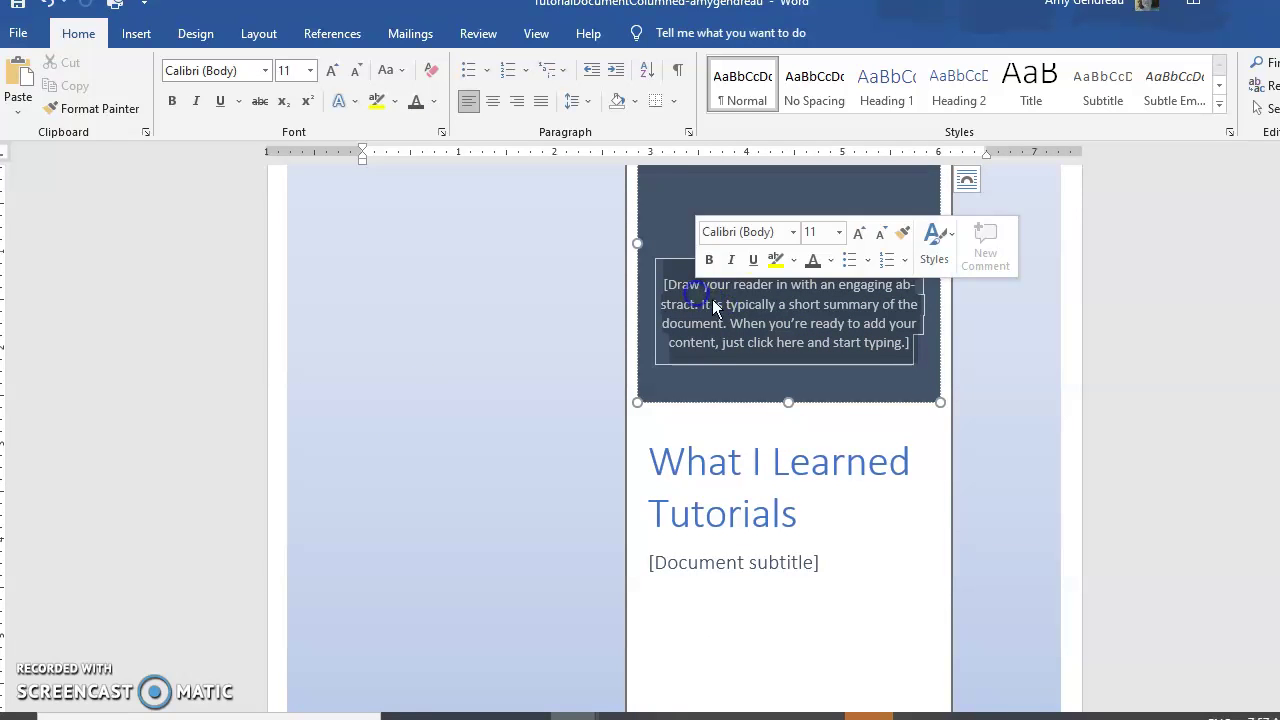
{"action": "key", "text": "ctrl+v"}
{"action": "left_click", "coordinate": [861, 348]}
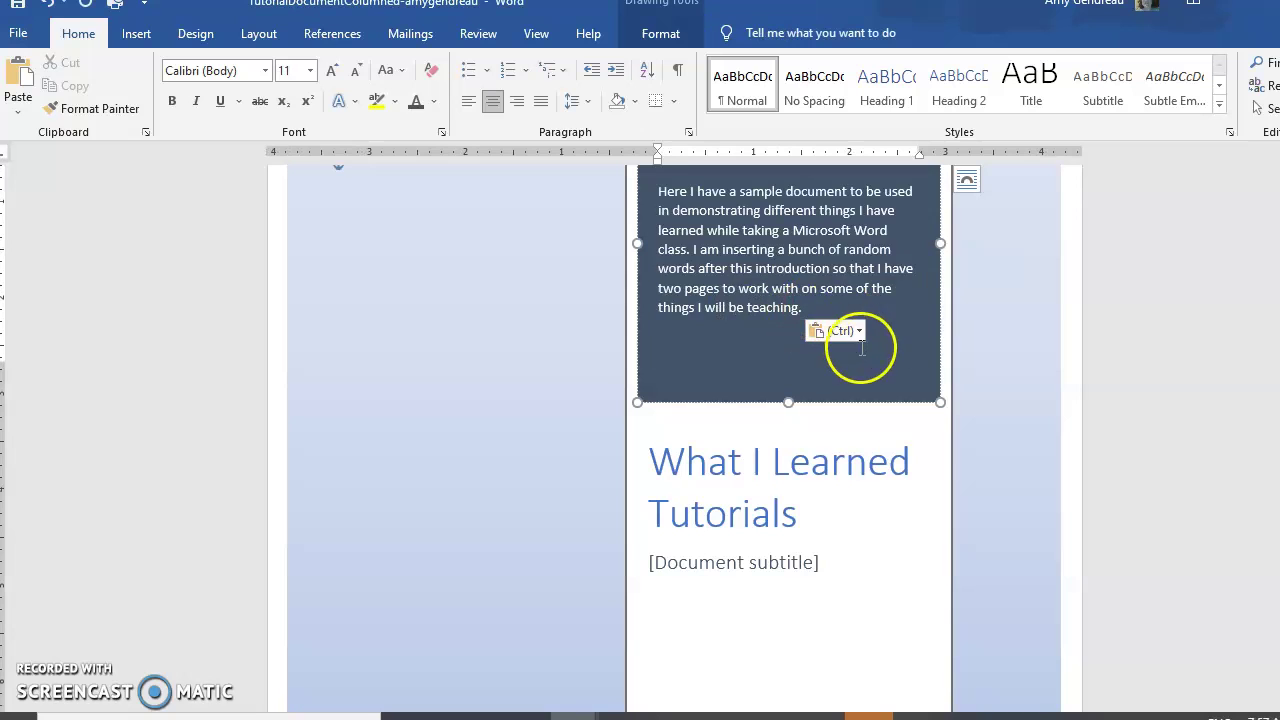
- Delete the document subtitle placeholder below the cover page title
{"action": "left_click", "coordinate": [569, 385]}
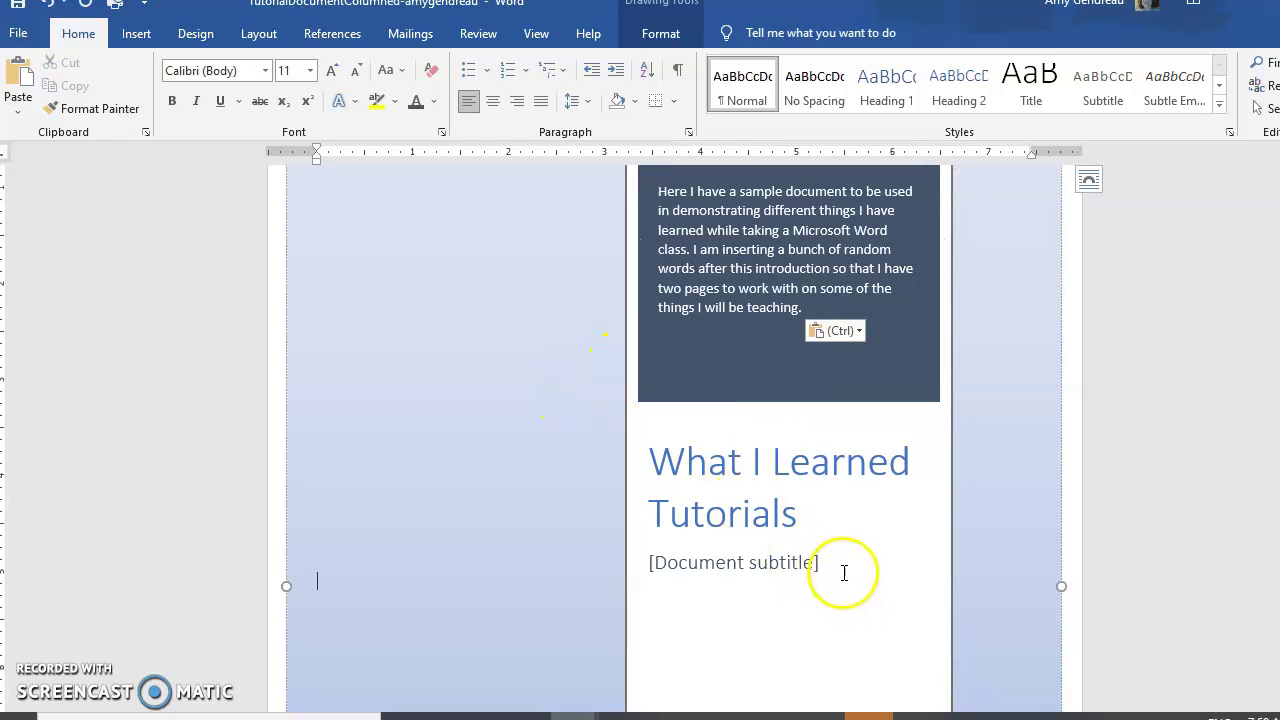
{"action": "left_click", "coordinate": [678, 556]}
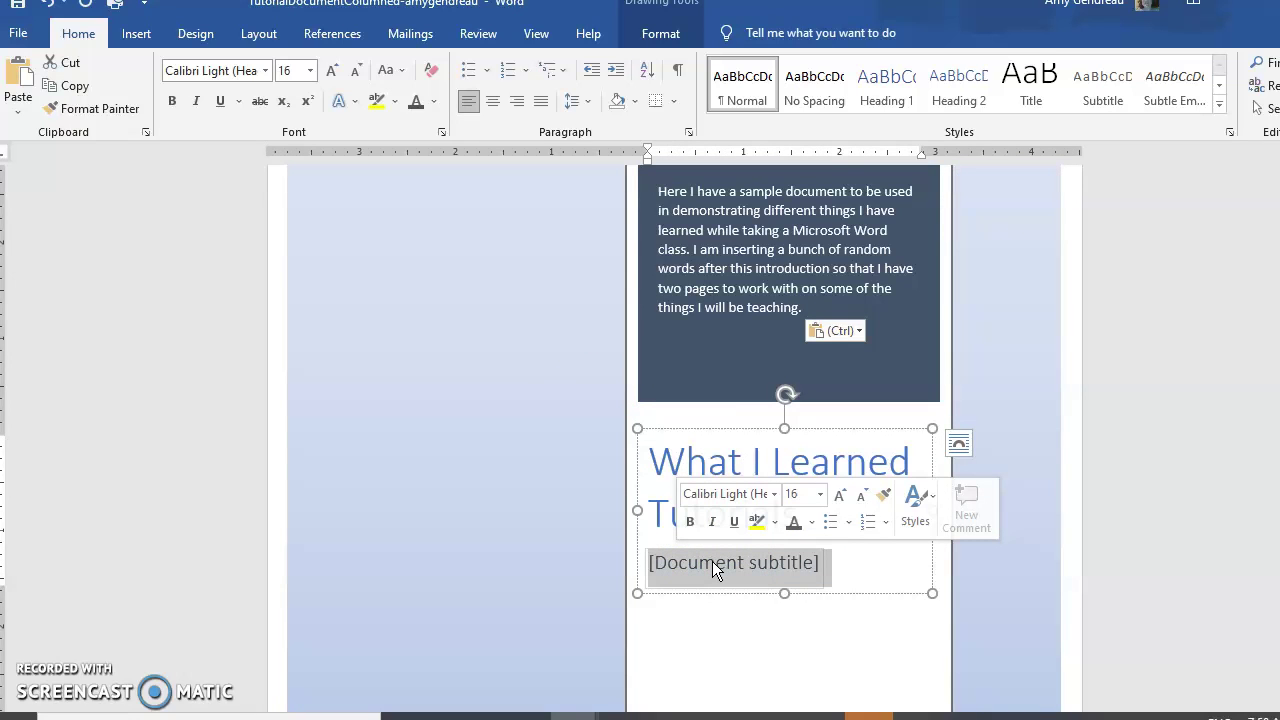
{"action": "key", "text": "Delete"}
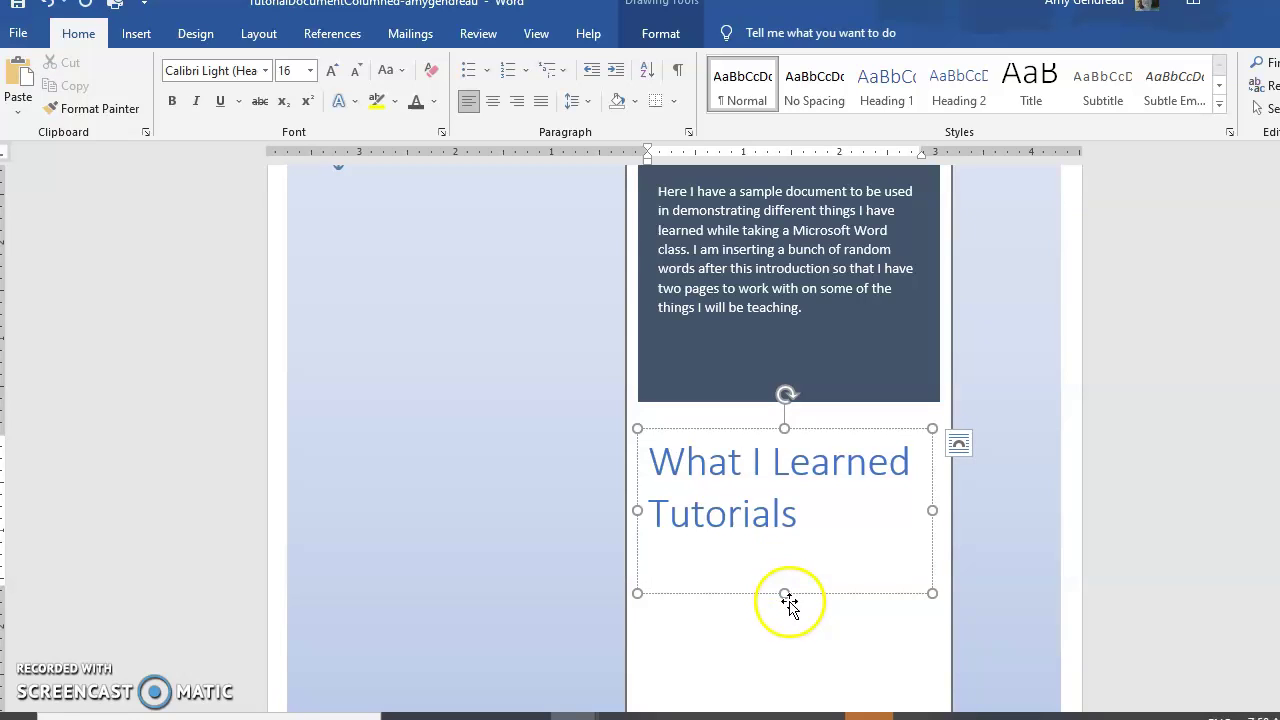
- Make the cover page's title text box taller by extending its lower edge downward
{"action": "left_click", "coordinate": [772, 462]}
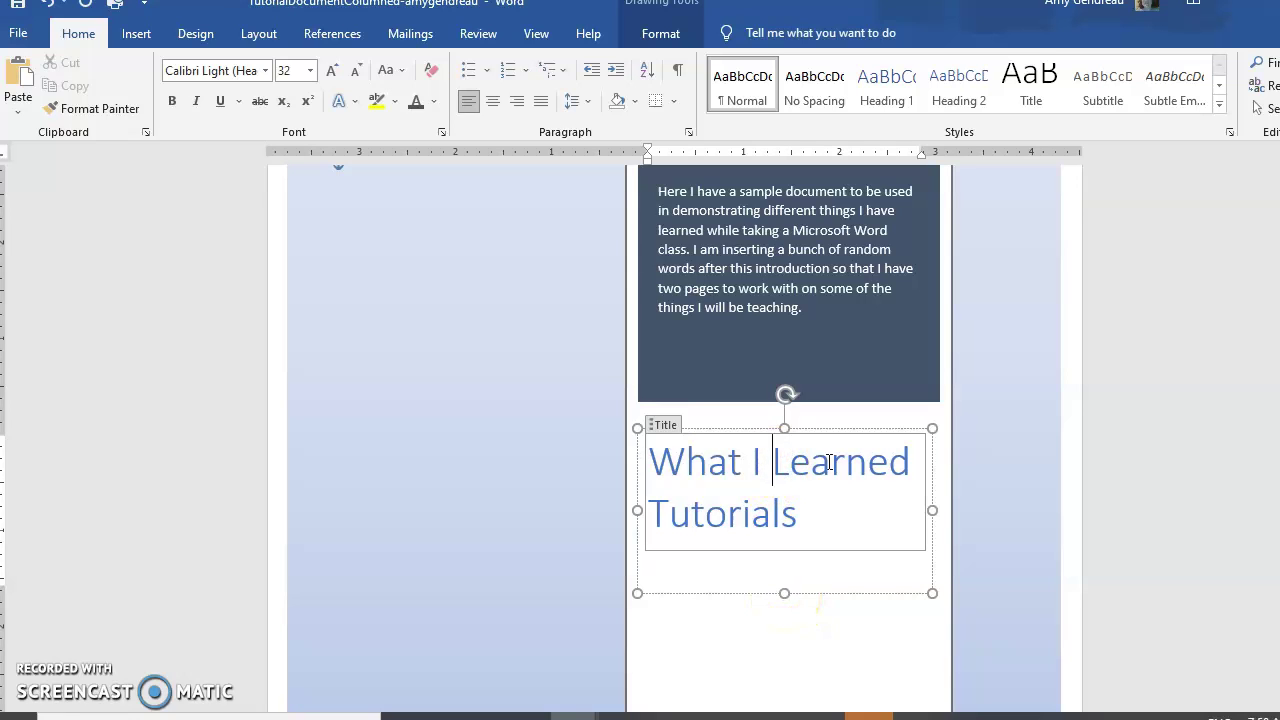
{"action": "left_click", "coordinate": [788, 550]}
{"action": "left_click", "coordinate": [660, 502]}
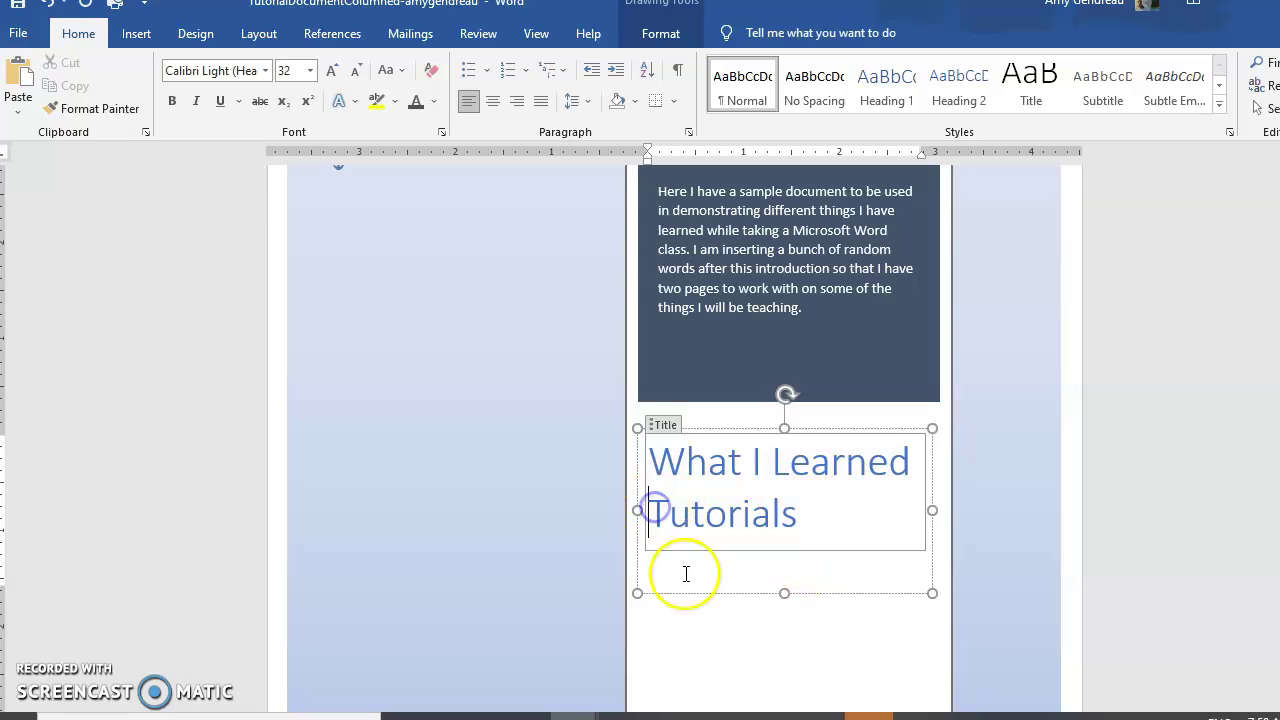
{"action": "left_click", "coordinate": [714, 570]}
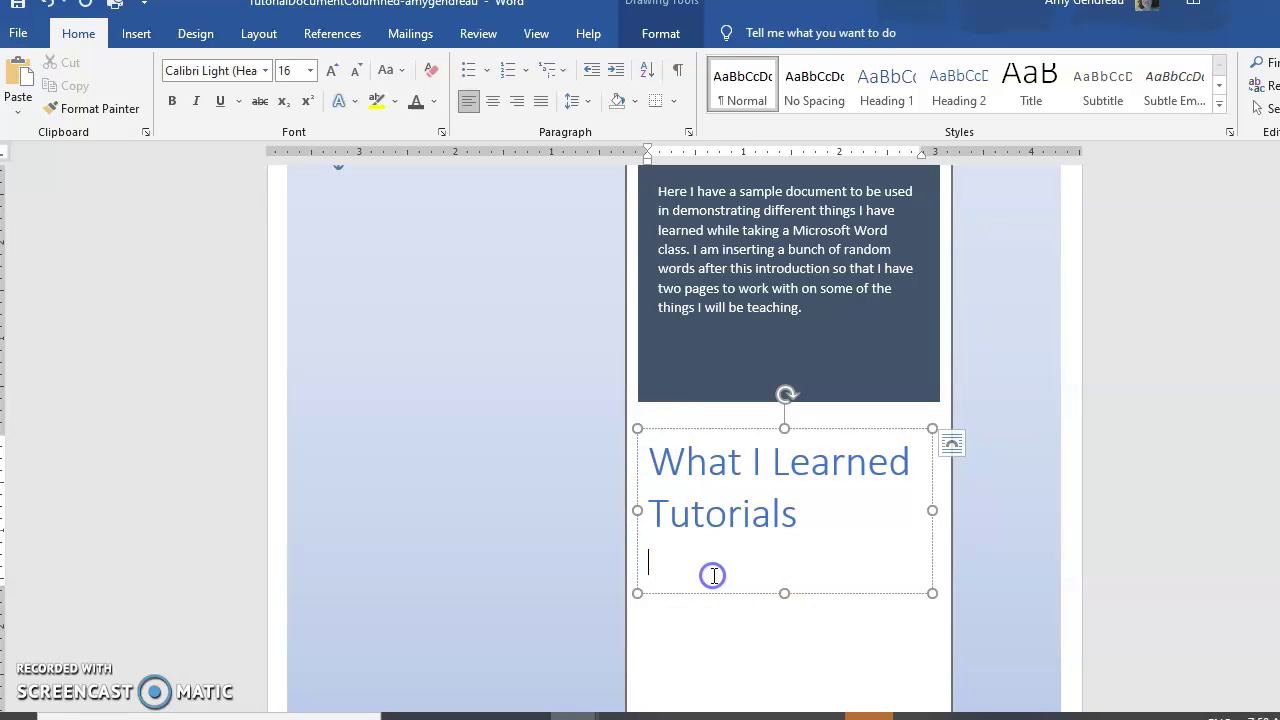
{"action": "left_click_drag", "start_coordinate": [772, 462], "coordinate": [831, 466]}
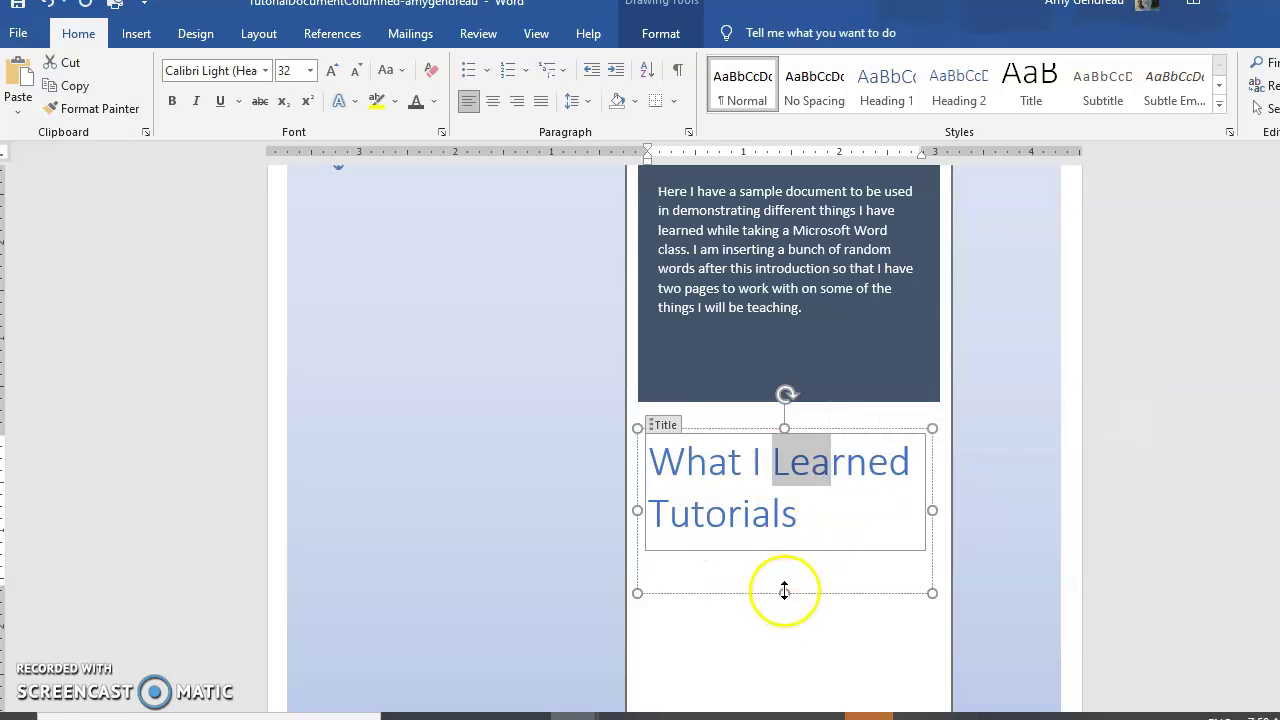
{"action": "left_click_drag", "start_coordinate": [784, 593], "coordinate": [784, 663]}
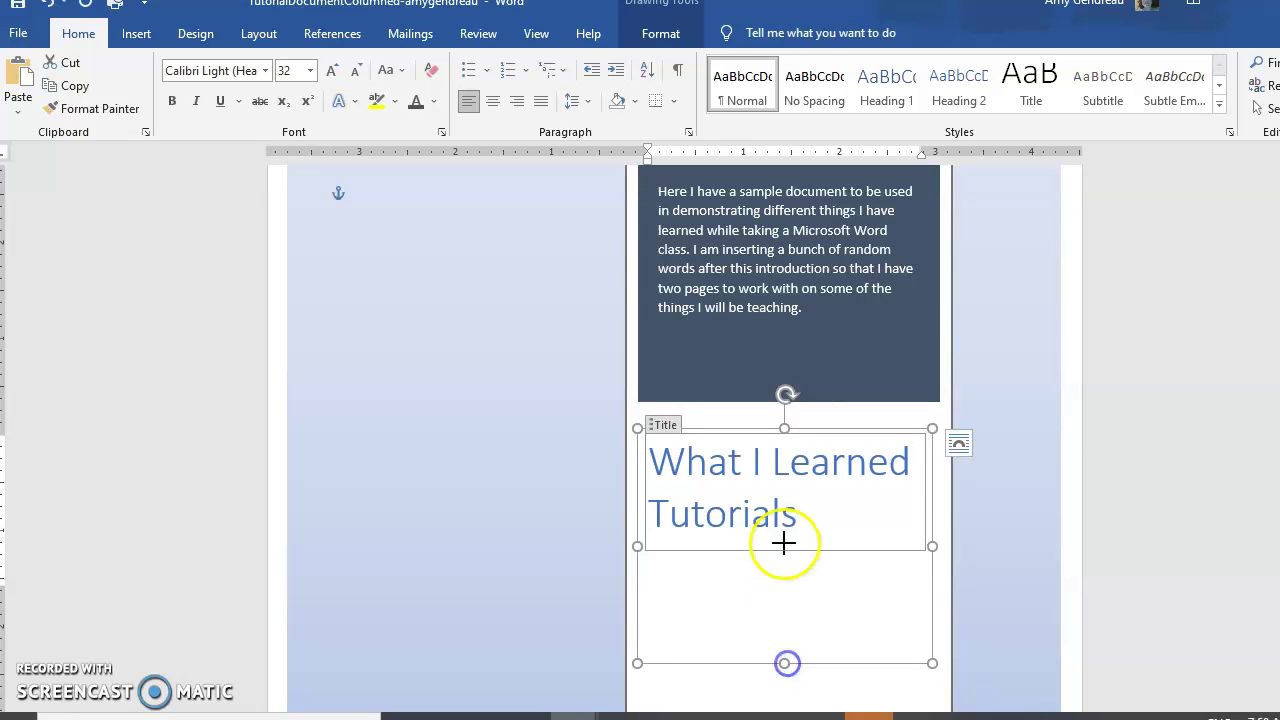
- Try inserting an extra word "Learned" before "Tutorials" in the cover title, and remove it
{"action": "left_click", "coordinate": [772, 461]}
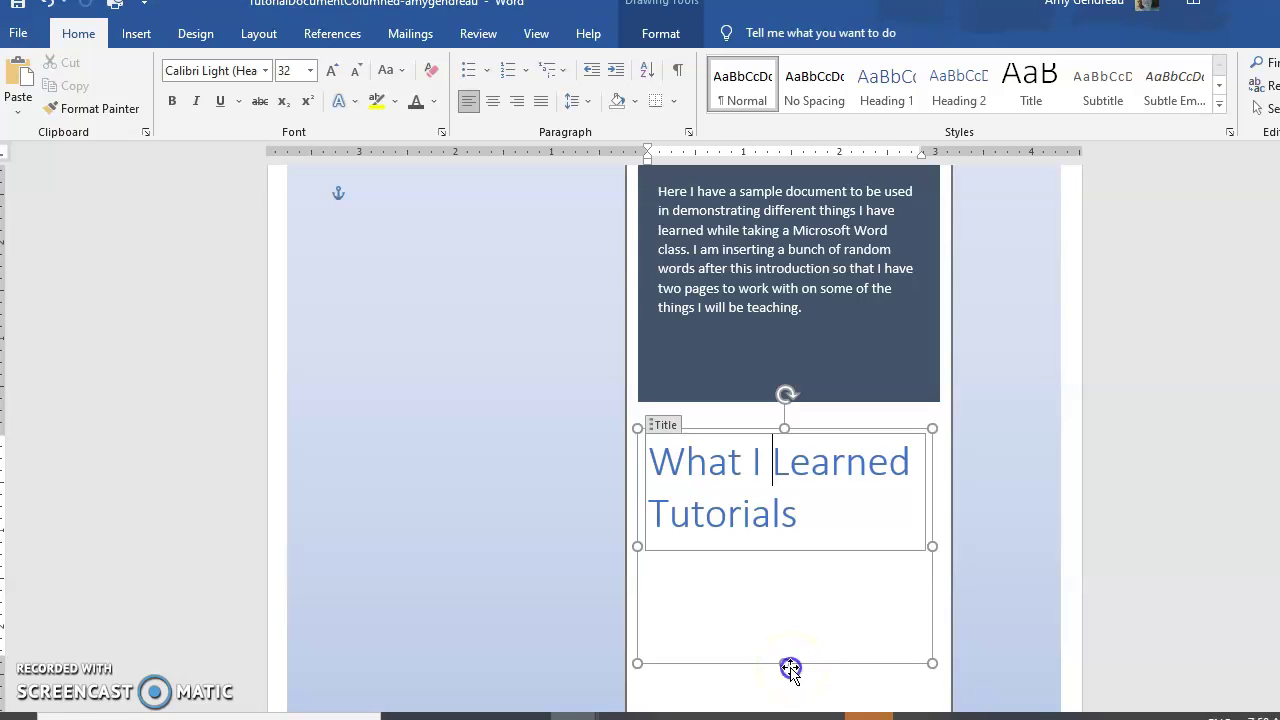
{"action": "left_click", "coordinate": [649, 513]}
{"action": "type", "text": "Learned"}
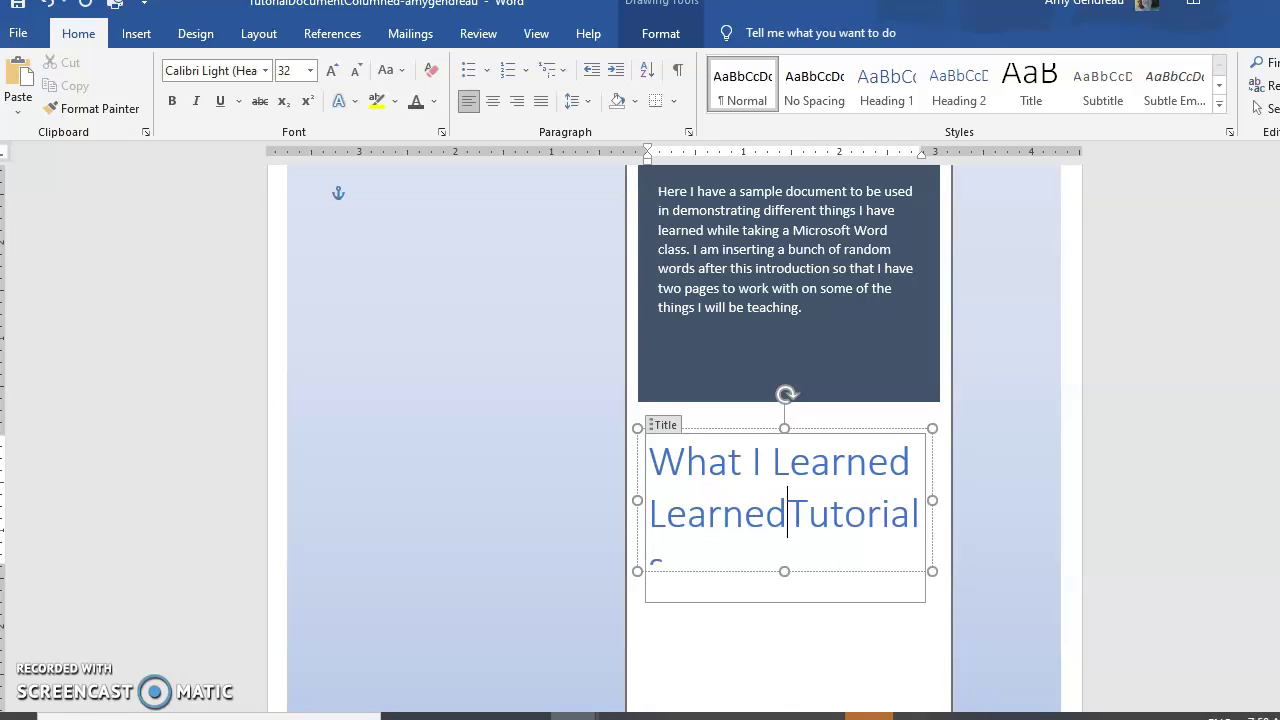
{"action": "key", "text": "BackSpace"}
{"action": "key", "text": "BackSpace"}
{"action": "key", "text": "BackSpace"}
{"action": "key", "text": "BackSpace"}
{"action": "key", "text": "BackSpace"}
{"action": "key", "text": "BackSpace"}
{"action": "key", "text": "BackSpace"}
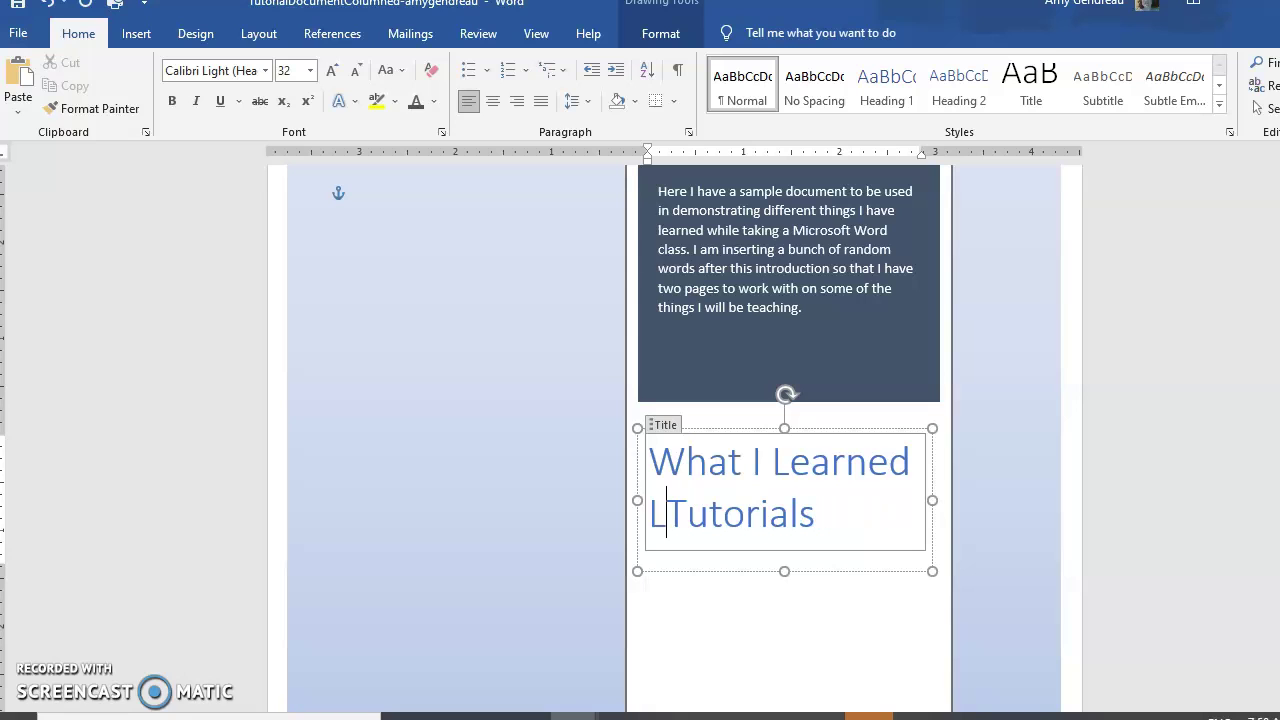
{"action": "left_click", "coordinate": [822, 515]}
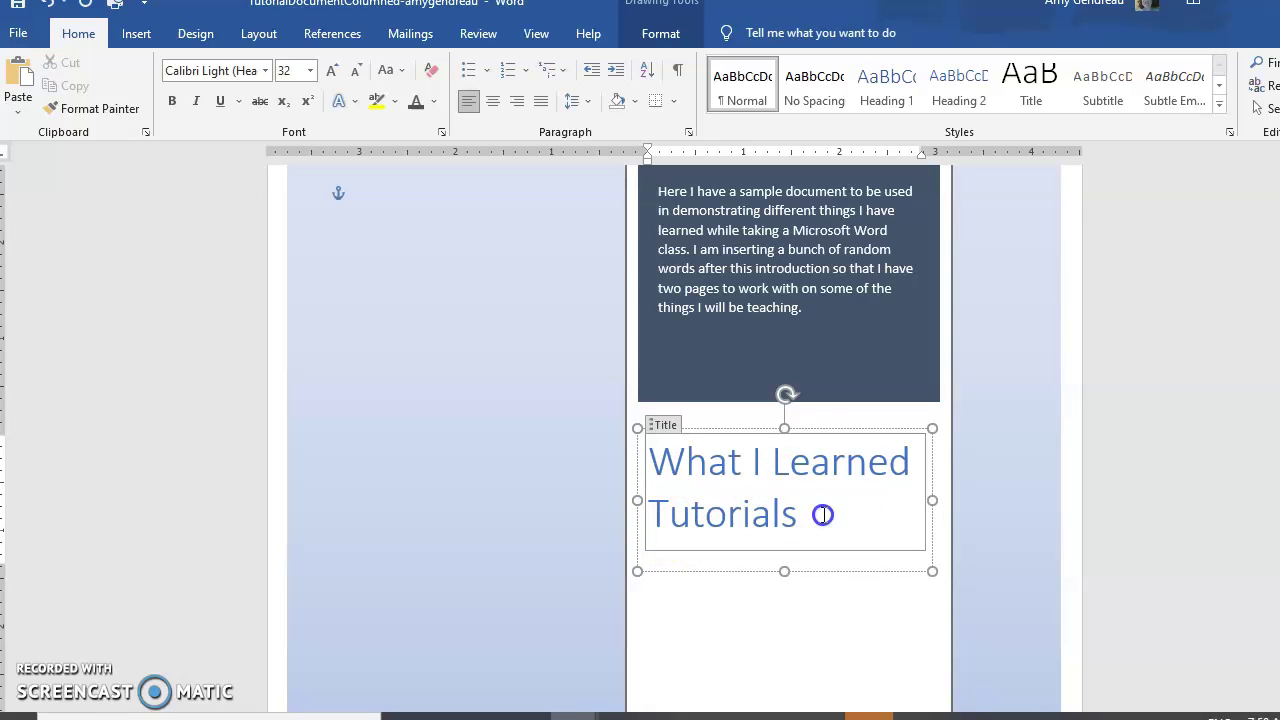
{"action": "left_click", "coordinate": [510, 380]}
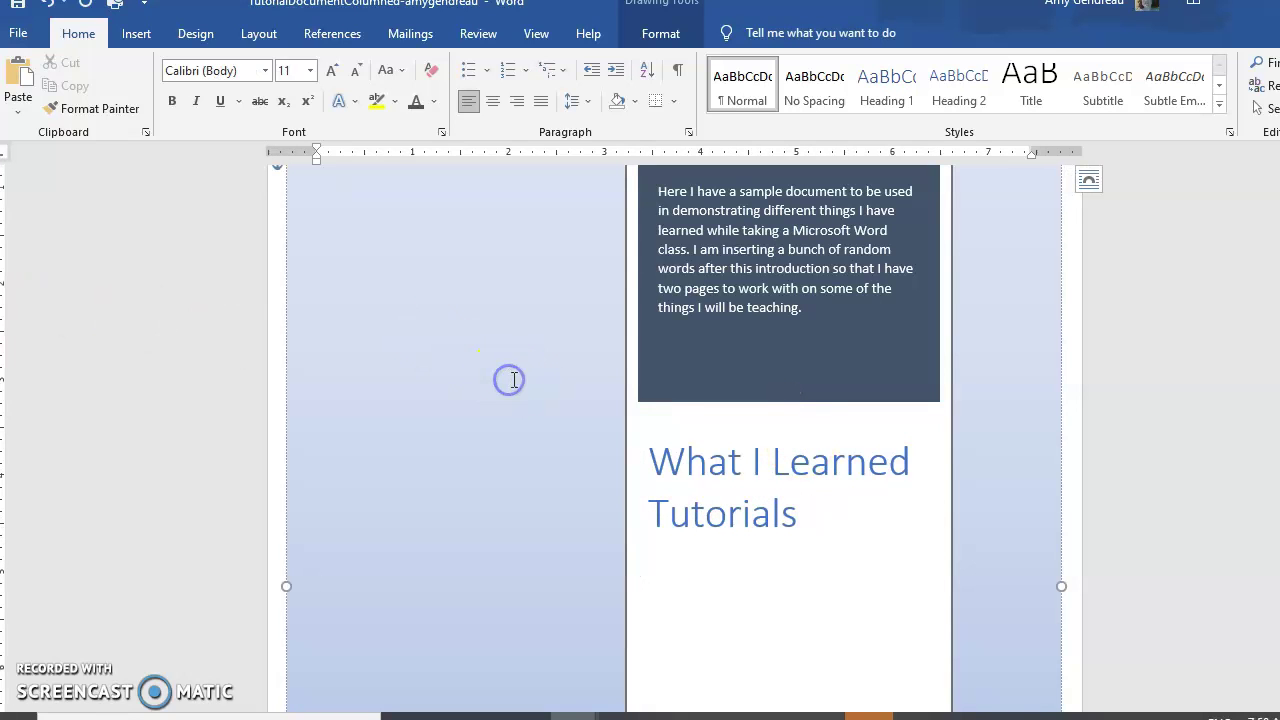
{"action": "scroll", "coordinate": [374, 316], "scroll_direction": "up", "scroll_amount": 3}
{"action": "right_click", "coordinate": [367, 306]}
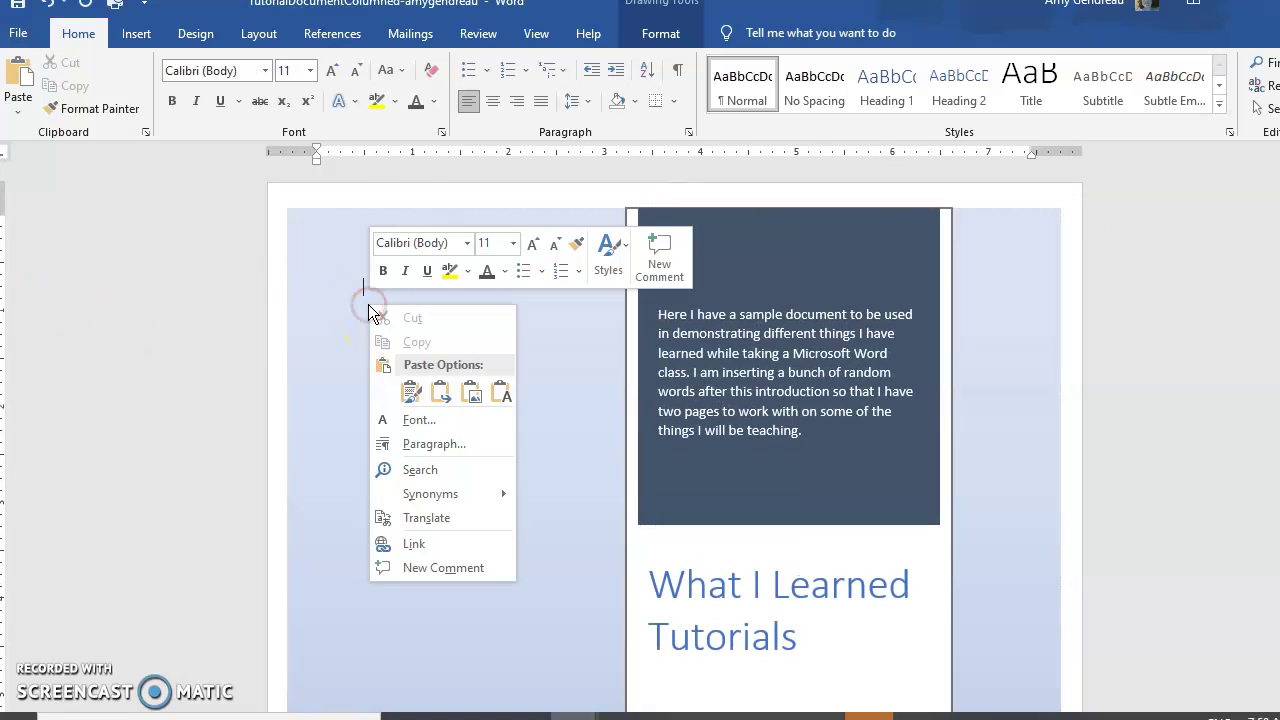
{"action": "left_click", "coordinate": [365, 305]}
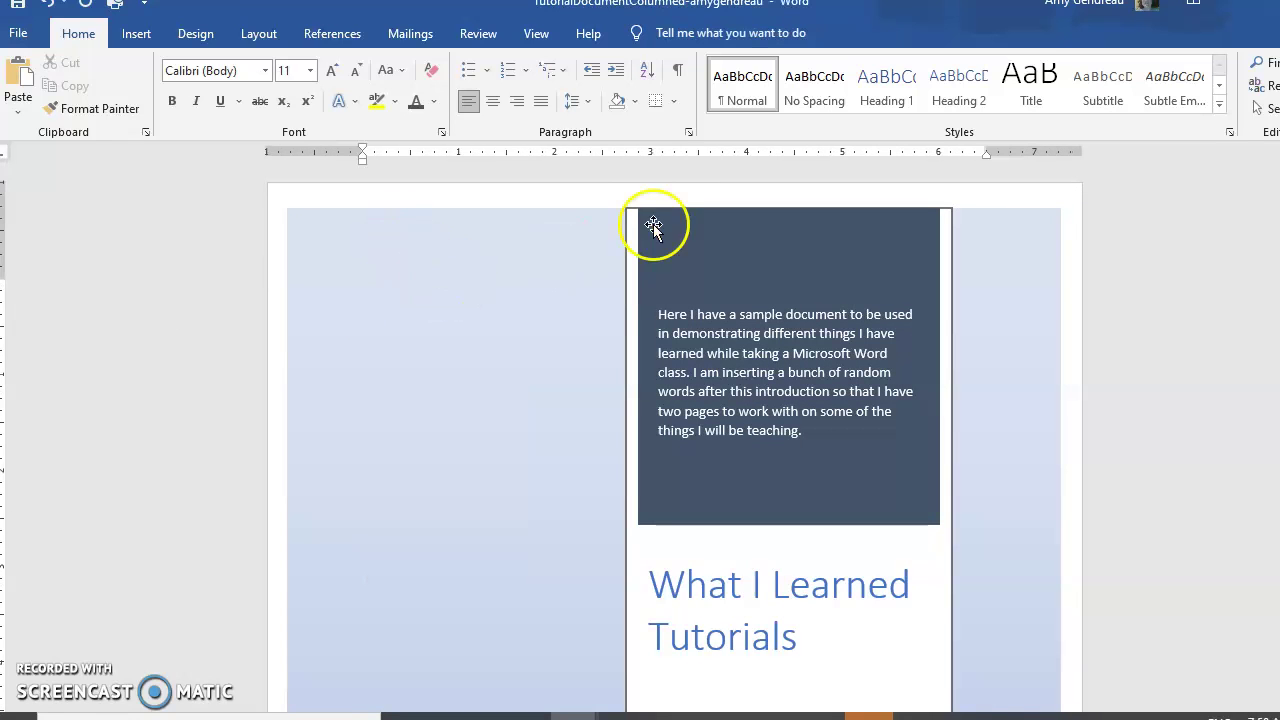
- Fill the cover page's abstract block with the darkest shade of the Green, Accent 6 theme colour
{"action": "left_click", "coordinate": [704, 232]}
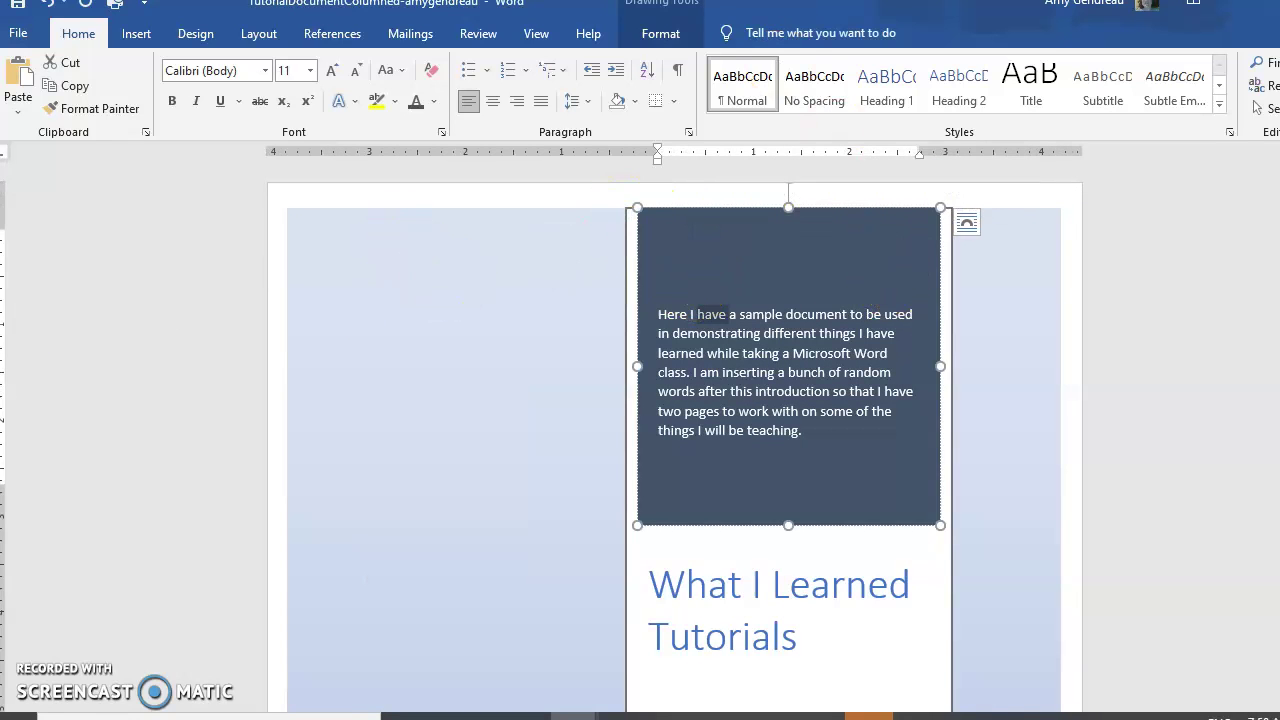
{"action": "left_click", "coordinate": [674, 37]}
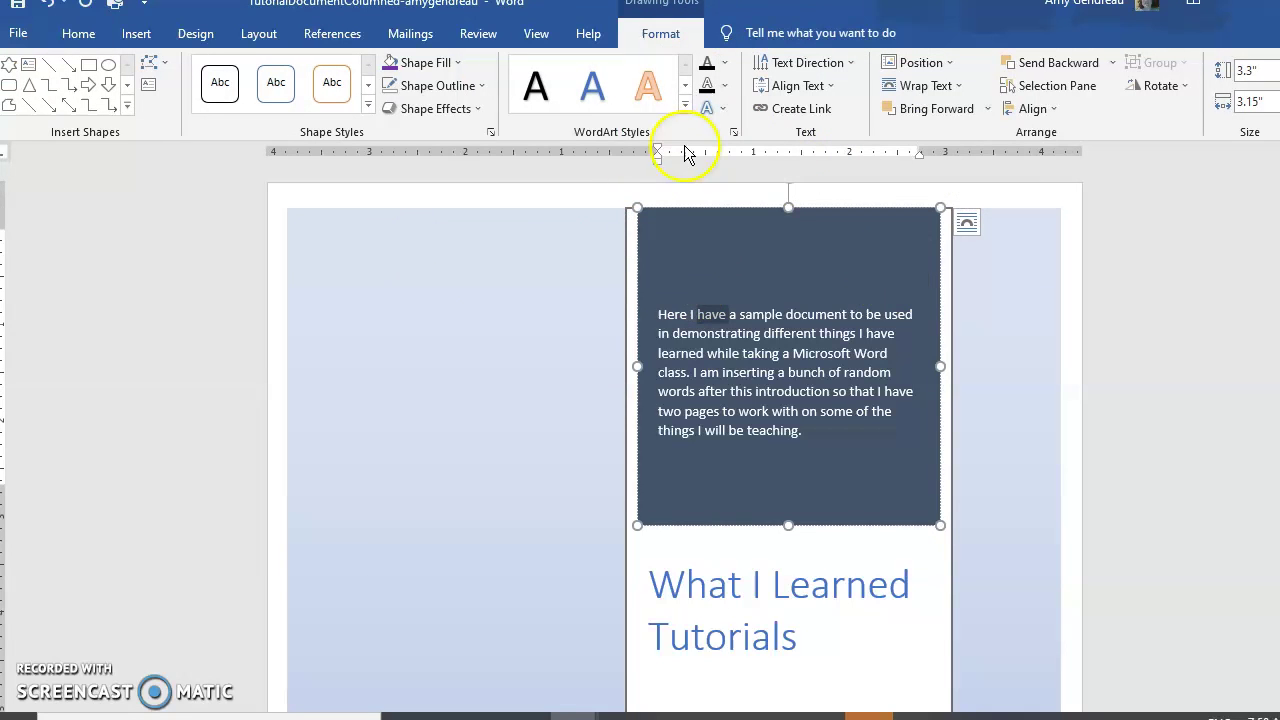
{"action": "left_click", "coordinate": [458, 62]}
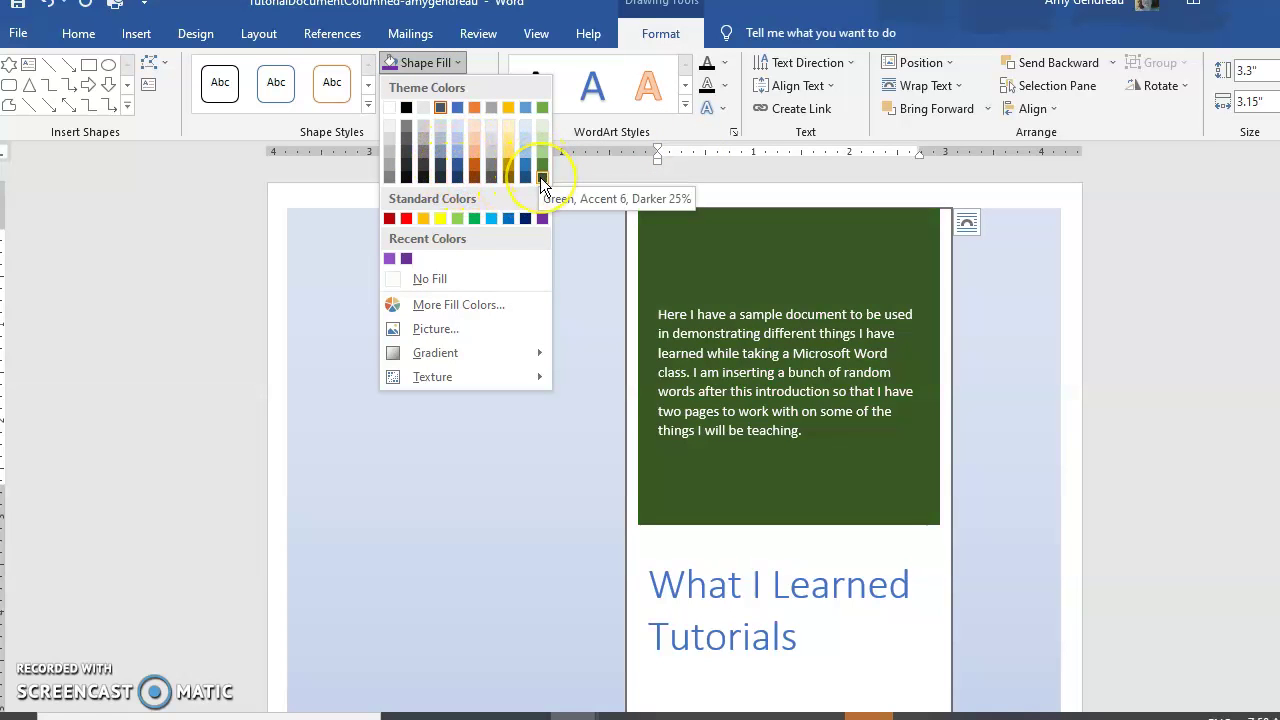
{"action": "left_click", "coordinate": [540, 177]}
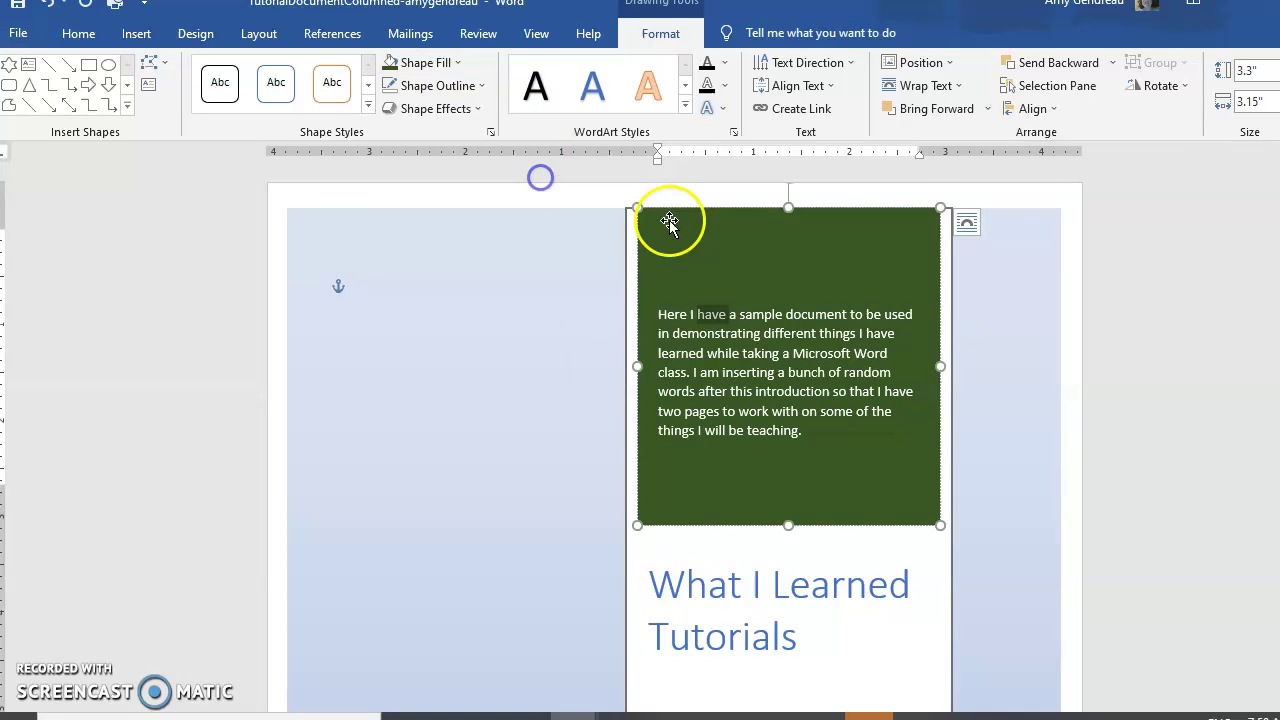
- Apply the last bevel variation in the shape effects to the green abstract block
{"action": "left_click", "coordinate": [479, 111]}
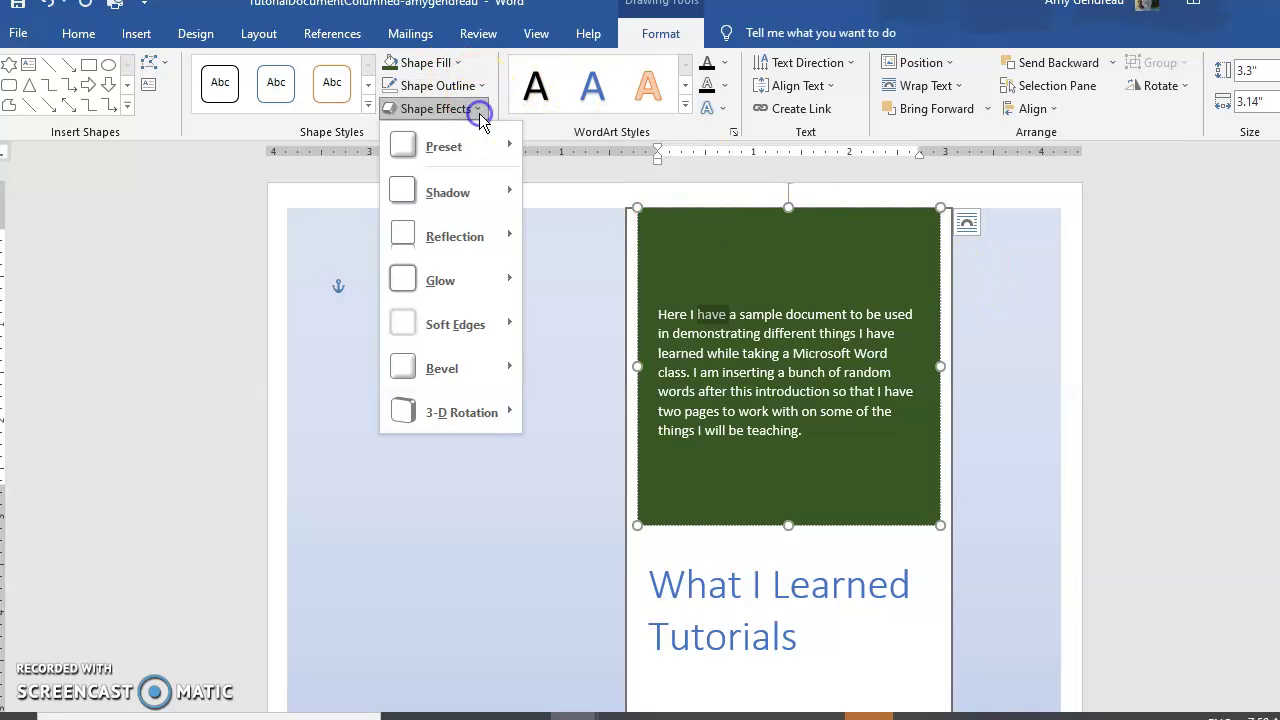
{"action": "mouse_move", "coordinate": [463, 372]}
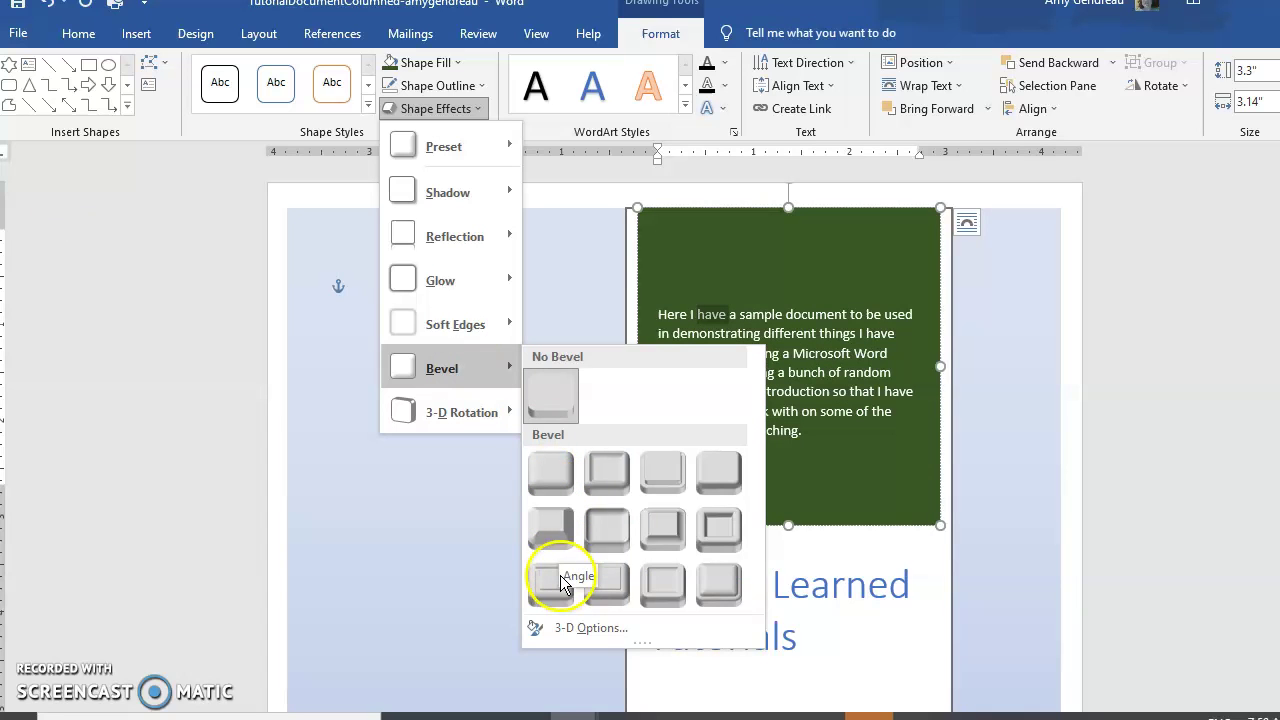
{"action": "left_click", "coordinate": [720, 595]}
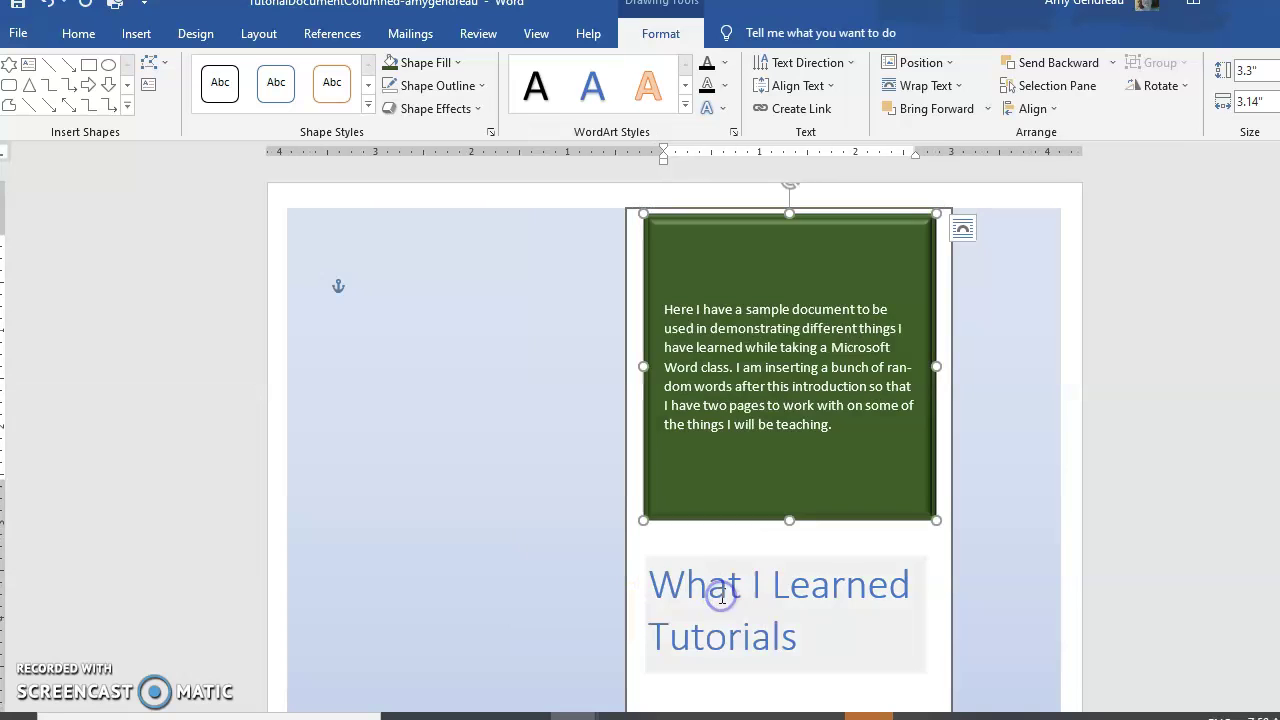
- Apply the last inner shadow variation to the beveled abstract block
{"action": "left_click", "coordinate": [478, 112]}
{"action": "mouse_move", "coordinate": [476, 287]}
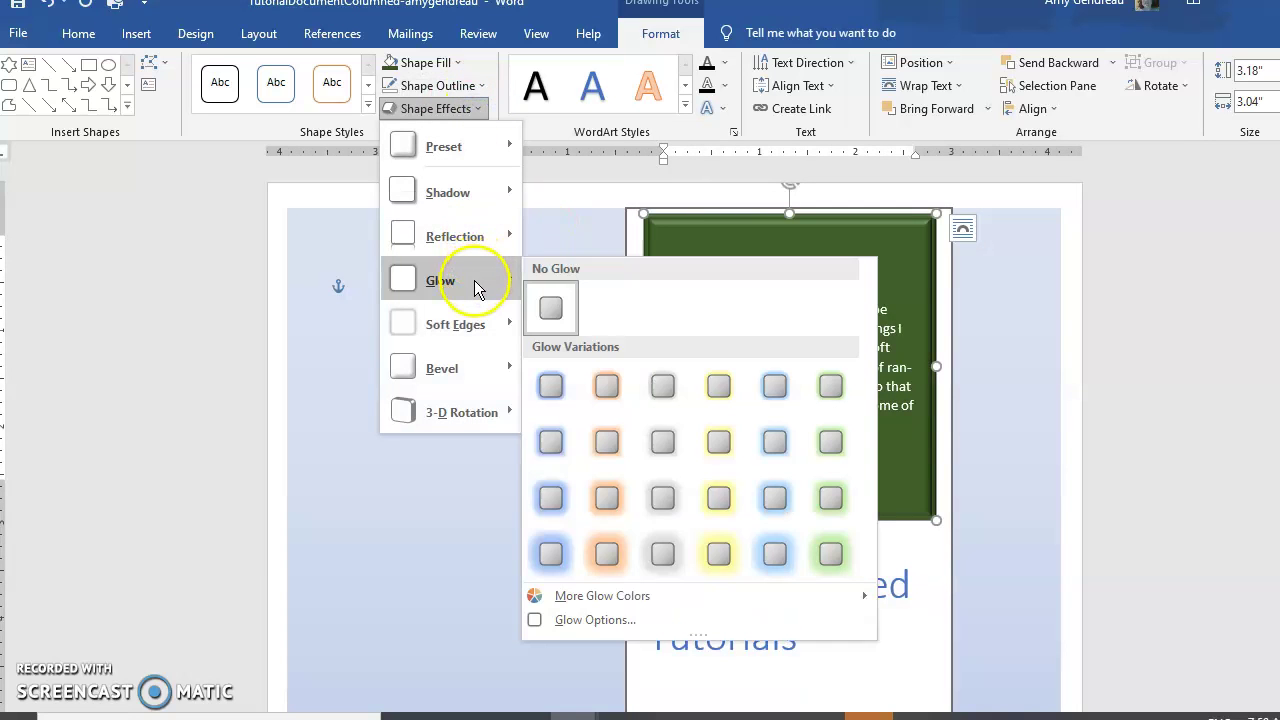
{"action": "mouse_move", "coordinate": [468, 163]}
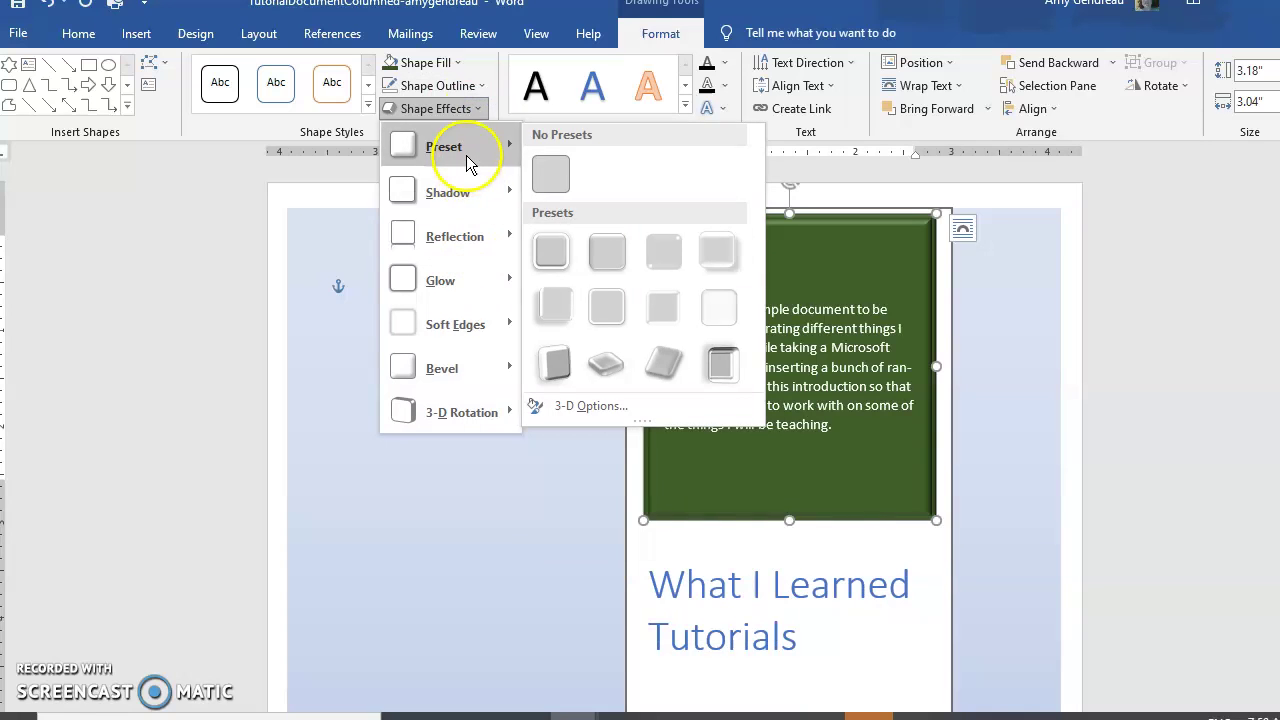
{"action": "mouse_move", "coordinate": [471, 194]}
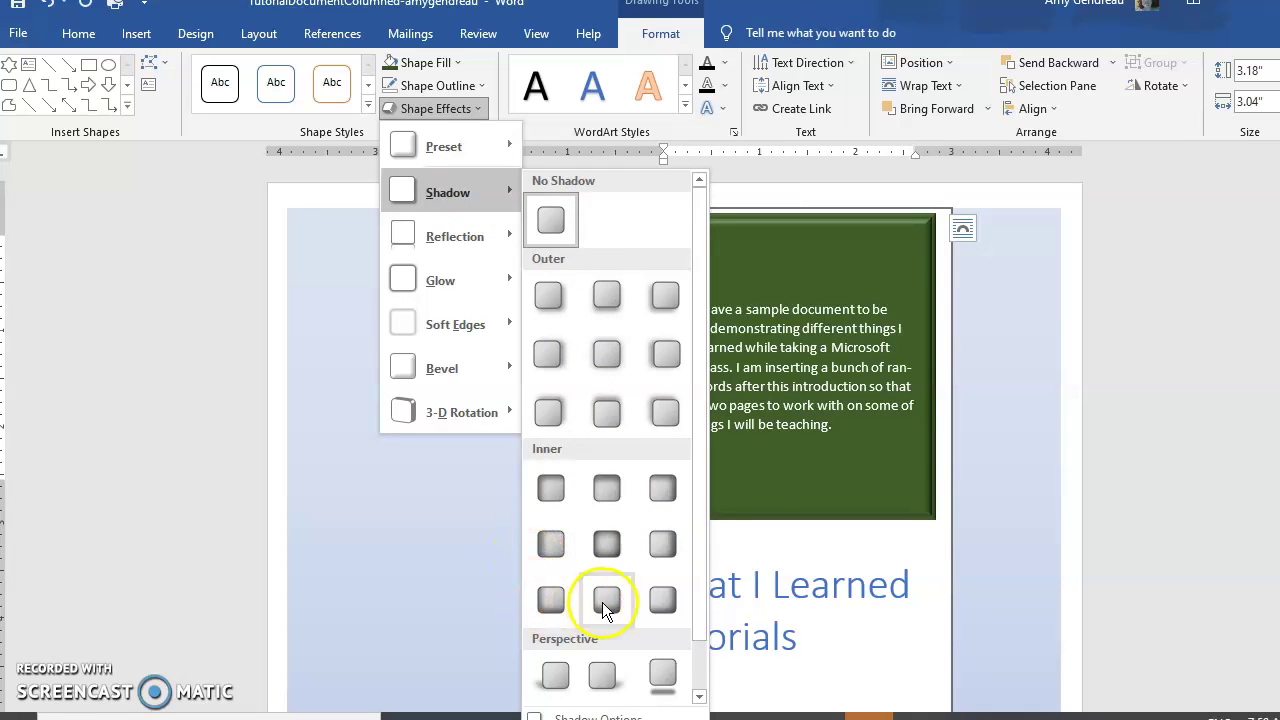
{"action": "left_click", "coordinate": [664, 602]}
{"action": "left_click", "coordinate": [871, 522]}
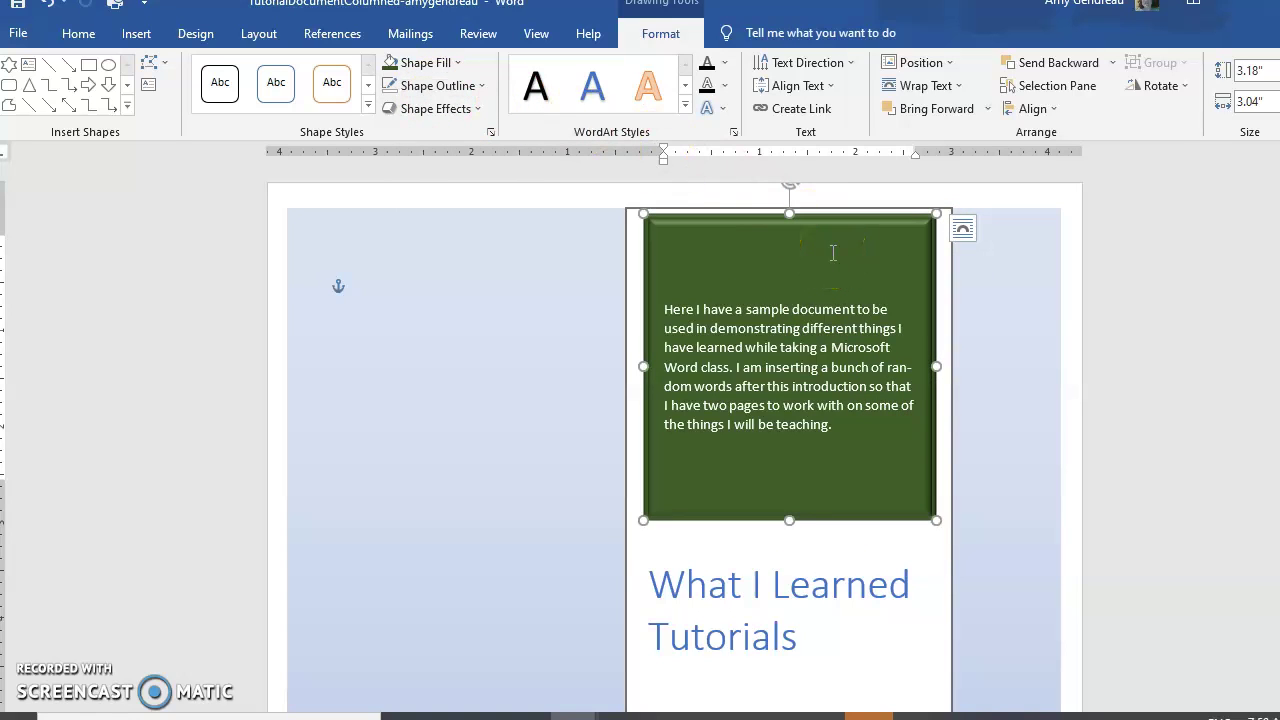
- Add the 18 point green glow around the abstract block
{"action": "left_click", "coordinate": [476, 110]}
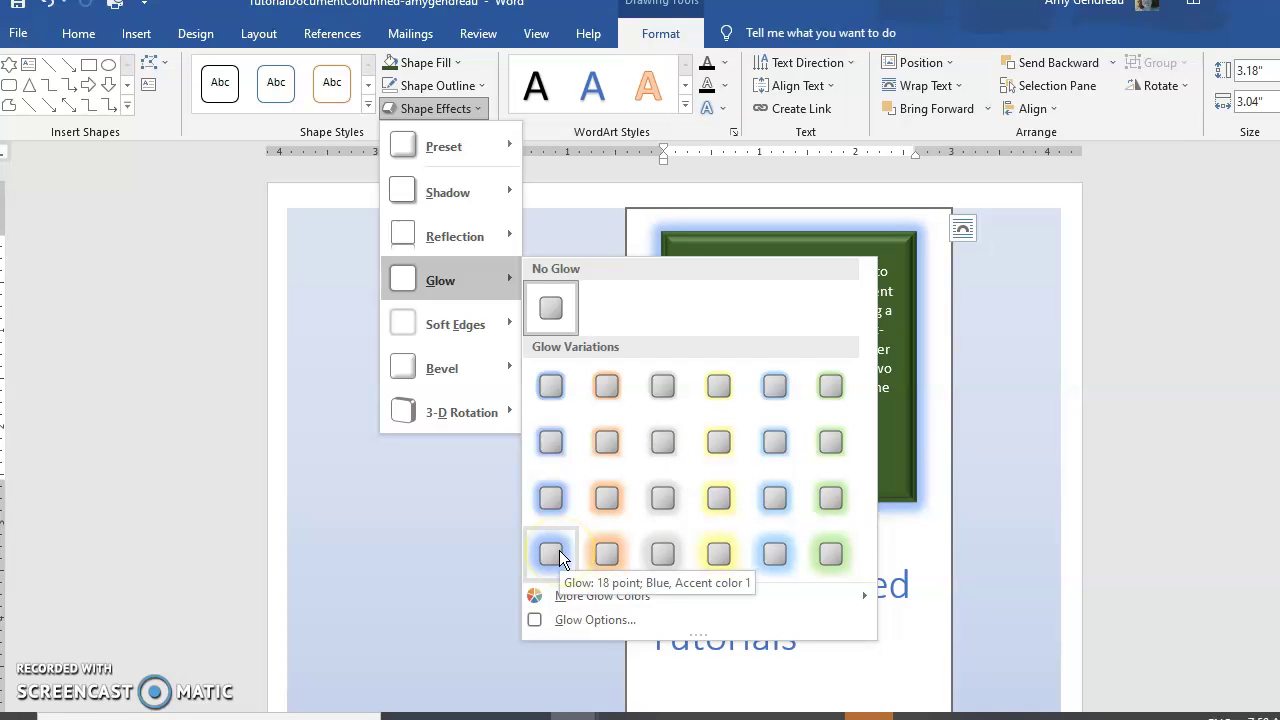
{"action": "left_click", "coordinate": [826, 557]}
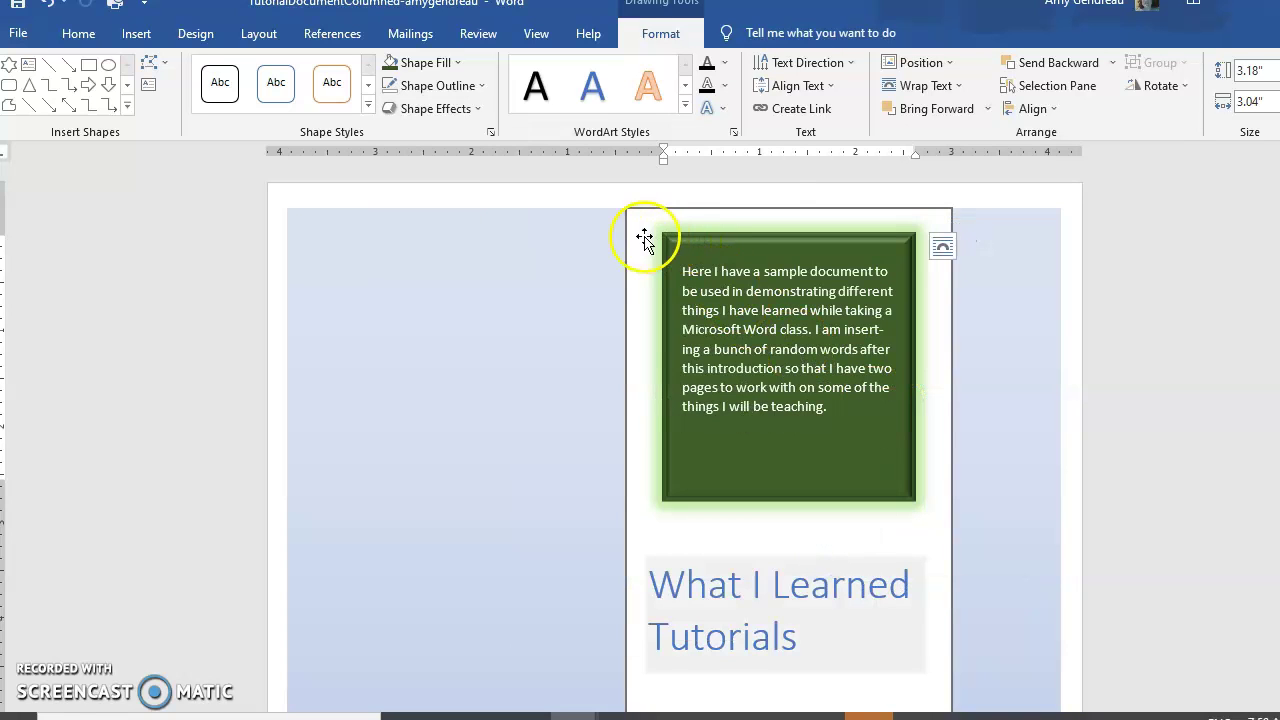
{"action": "left_click", "coordinate": [660, 335]}
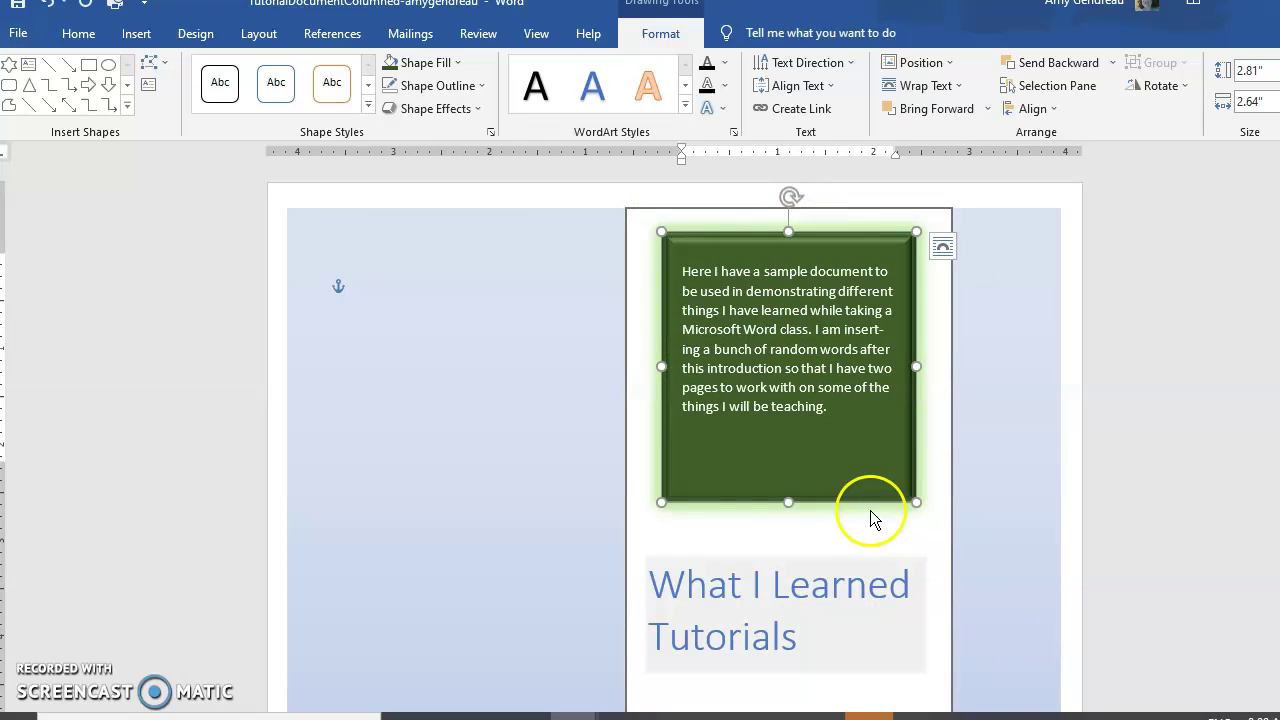
- Try the last parallel 3-D rotation on the abstract block, and undo it
{"action": "left_click", "coordinate": [476, 112]}
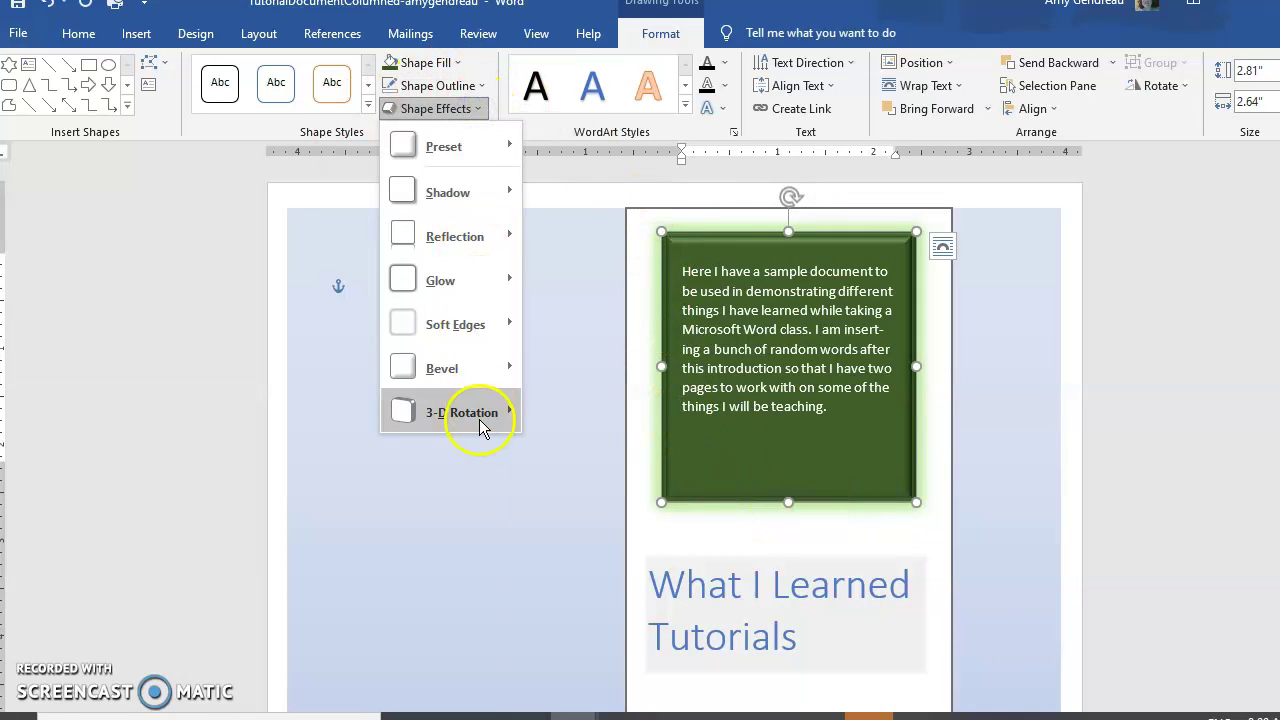
{"action": "left_click", "coordinate": [479, 420]}
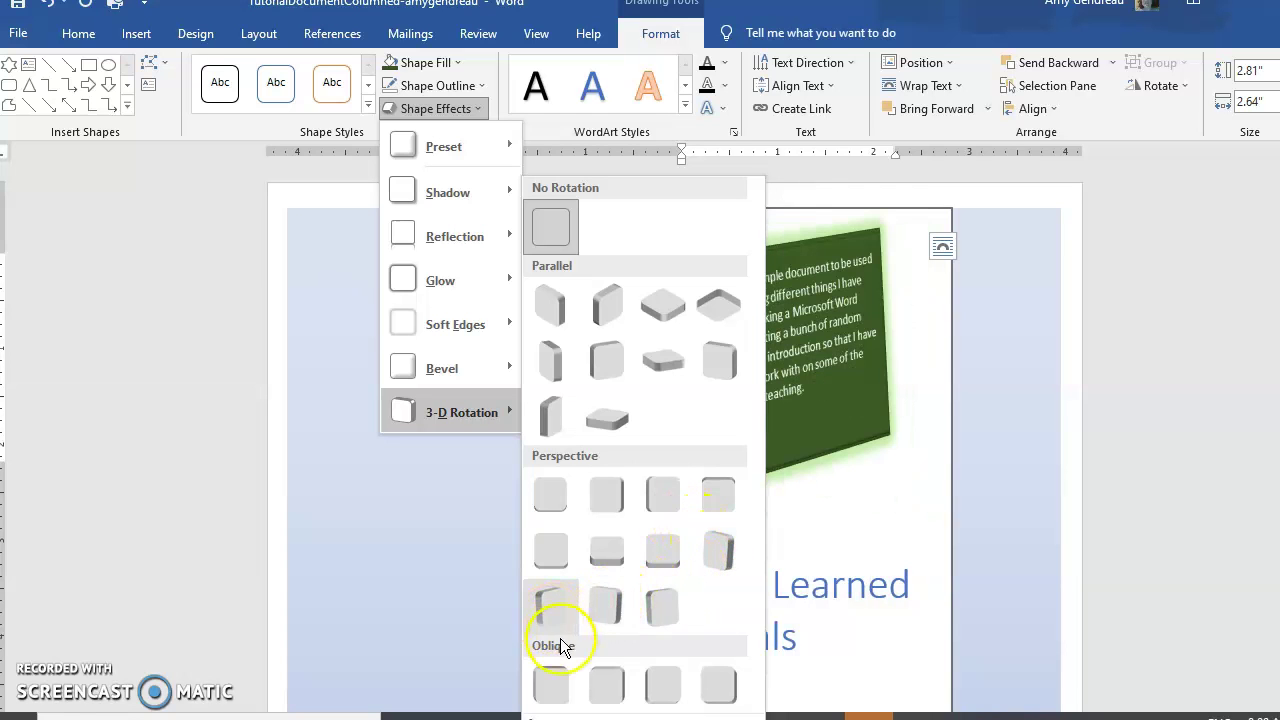
{"action": "left_click", "coordinate": [614, 420]}
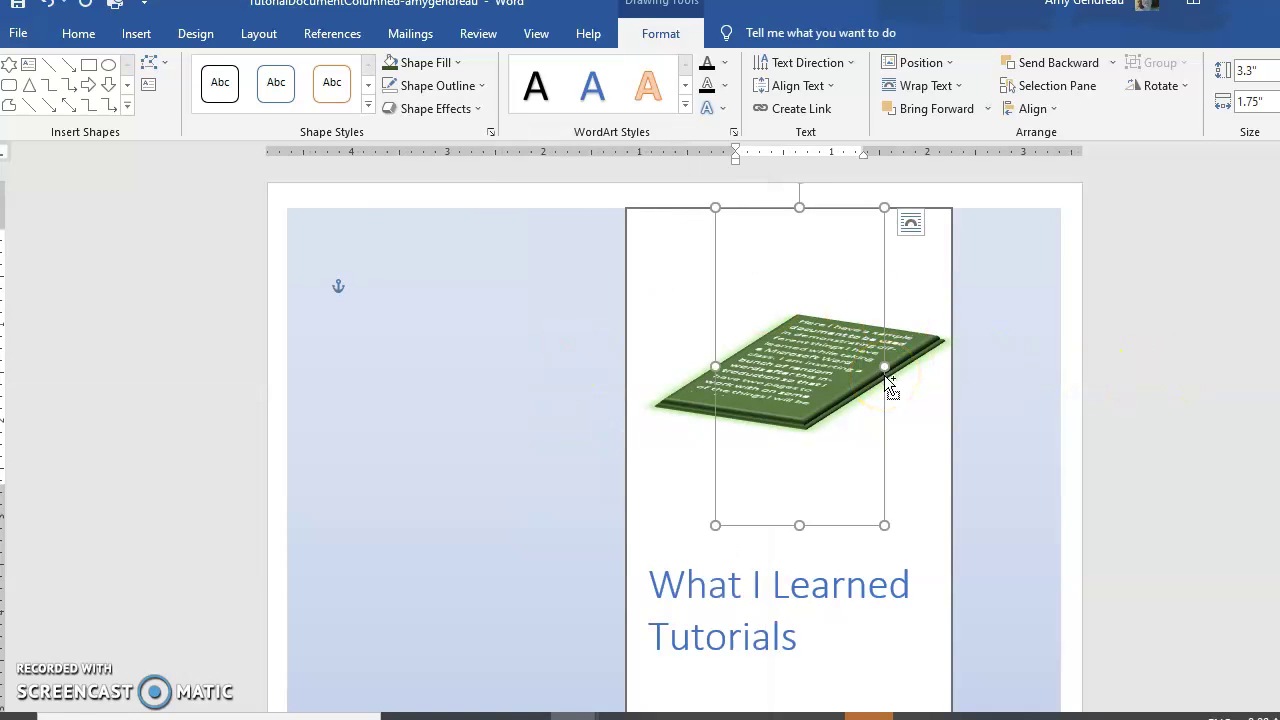
{"action": "key", "text": "ctrl+z"}
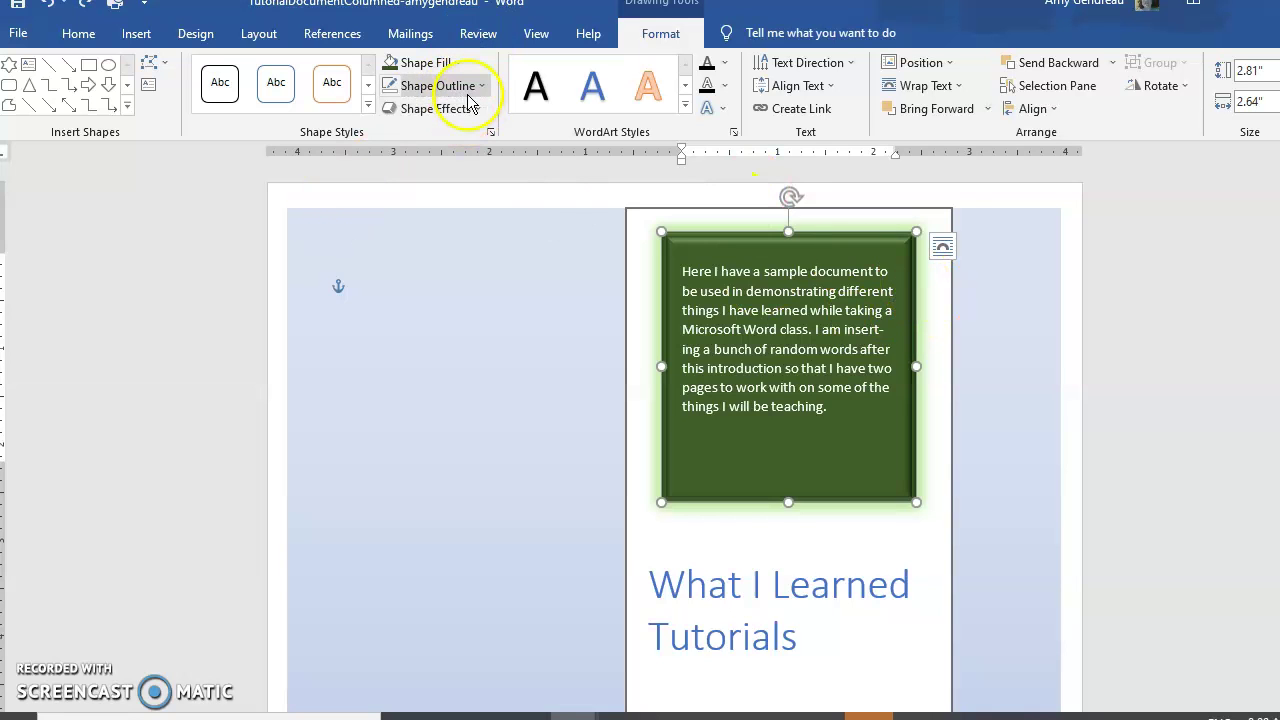
- Give the cover title's text box the green-outlined shape style and its text the grey gradient WordArt style
{"action": "scroll", "coordinate": [800, 560], "scroll_direction": "down", "scroll_amount": 3}
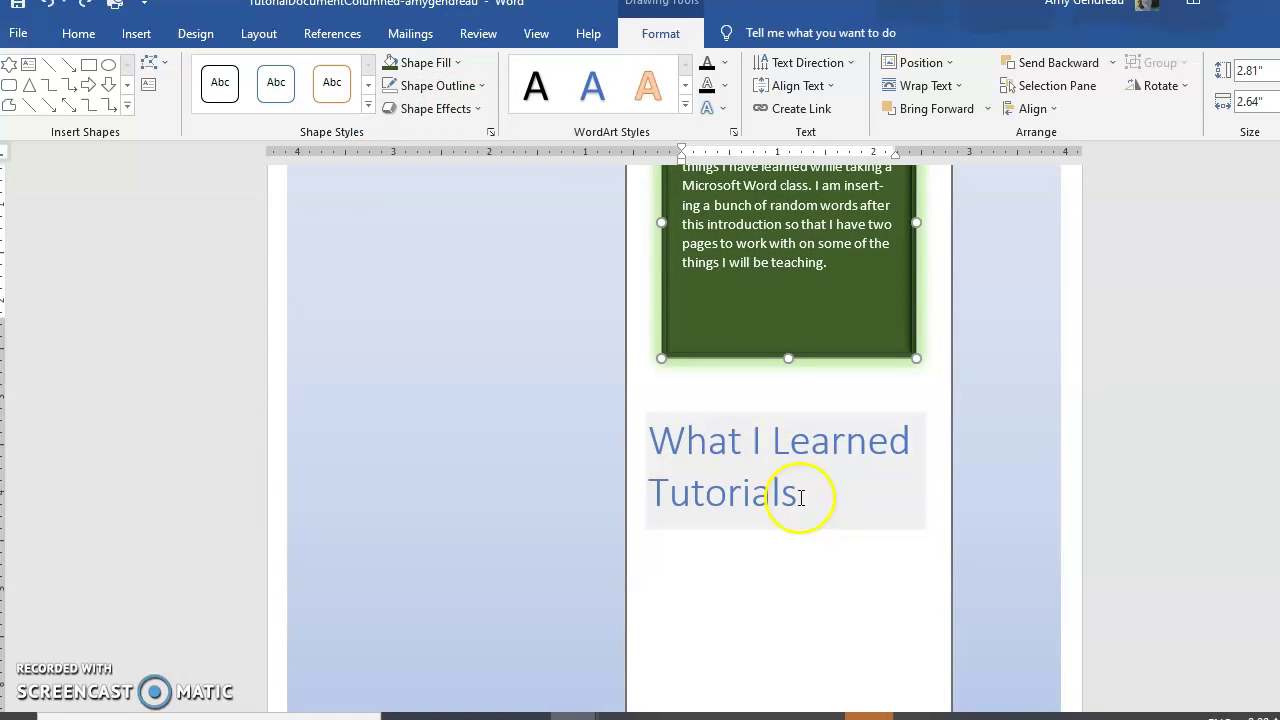
{"action": "left_click", "coordinate": [803, 497]}
{"action": "left_click_drag", "start_coordinate": [806, 494], "coordinate": [643, 443]}
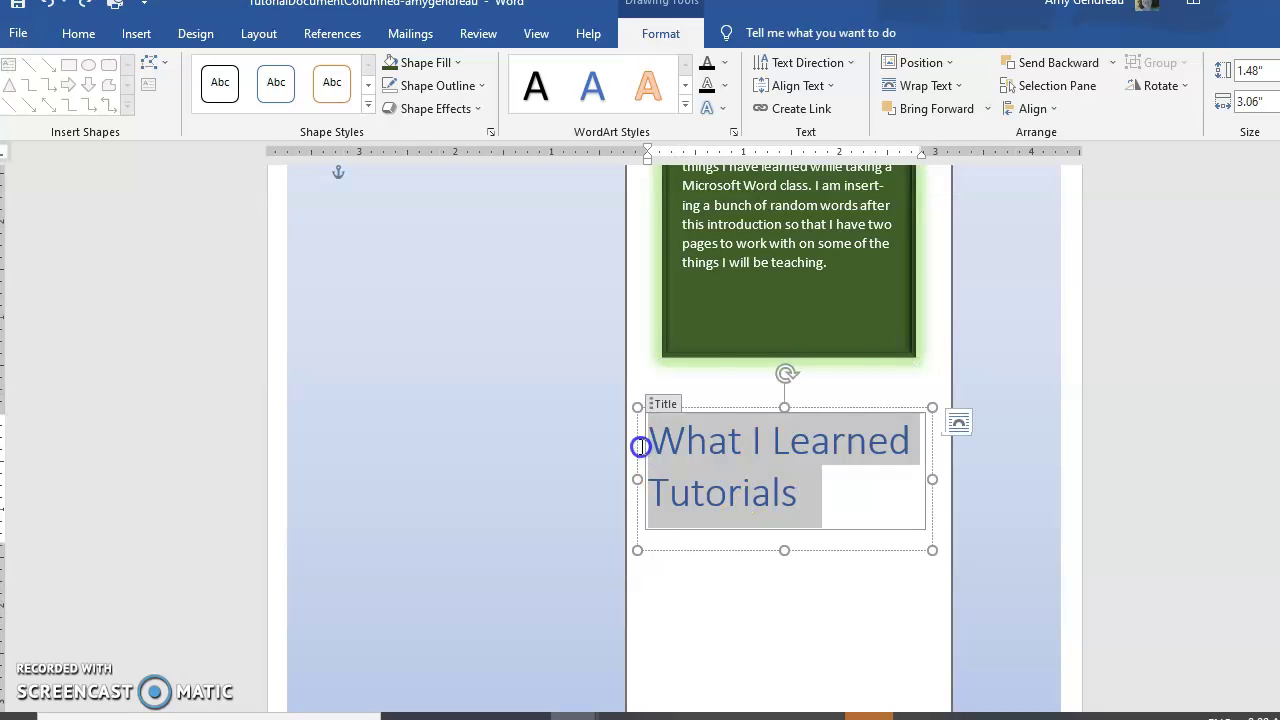
{"action": "left_click", "coordinate": [902, 535]}
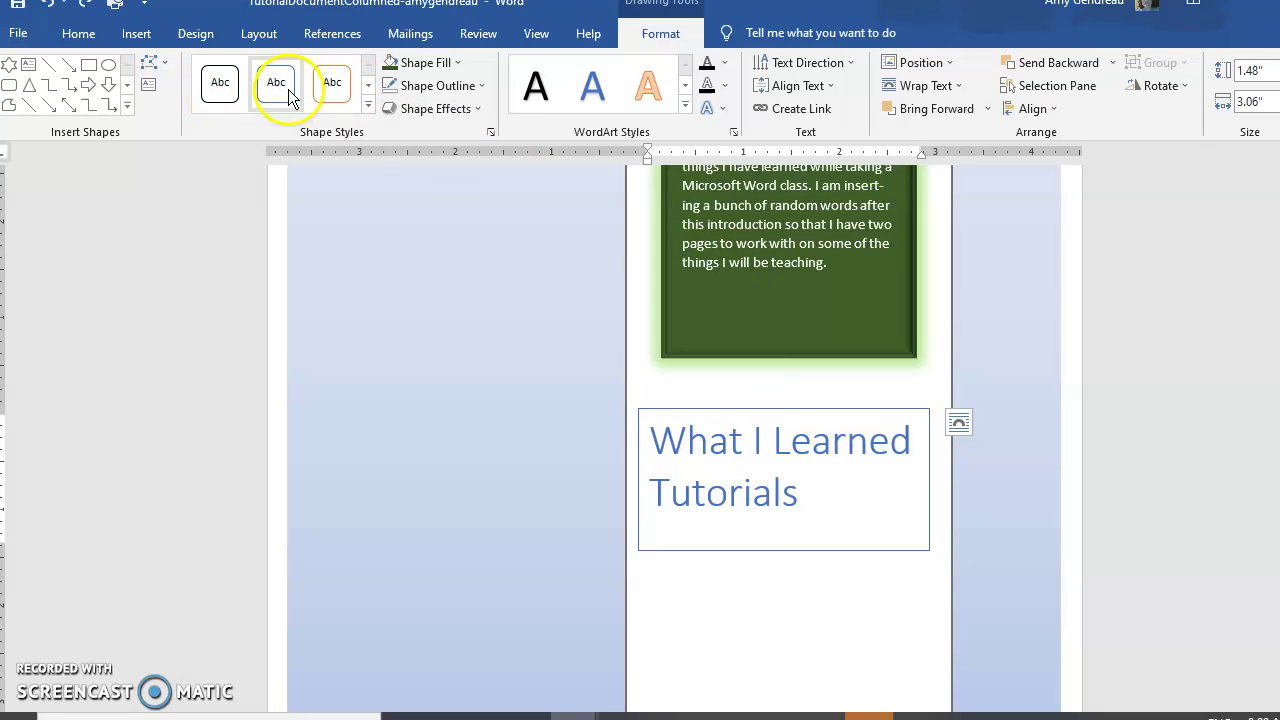
{"action": "left_click", "coordinate": [369, 89]}
{"action": "left_click", "coordinate": [369, 89]}
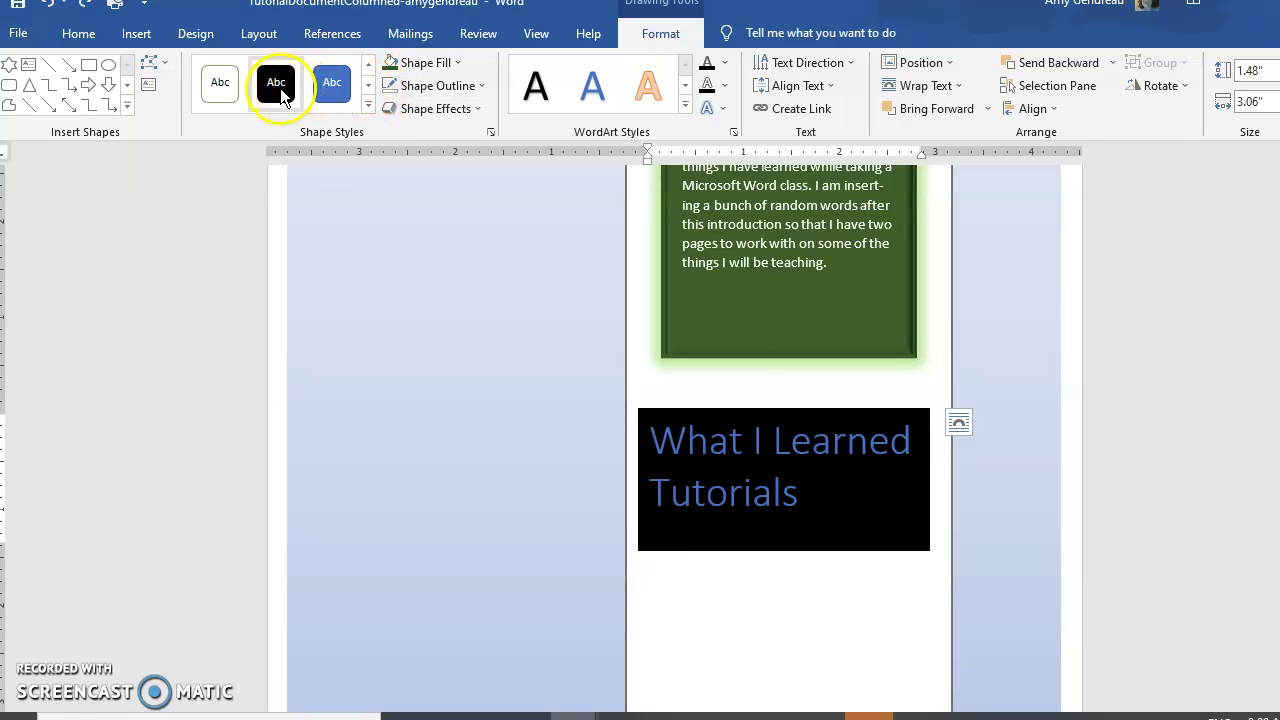
{"action": "left_click", "coordinate": [224, 86]}
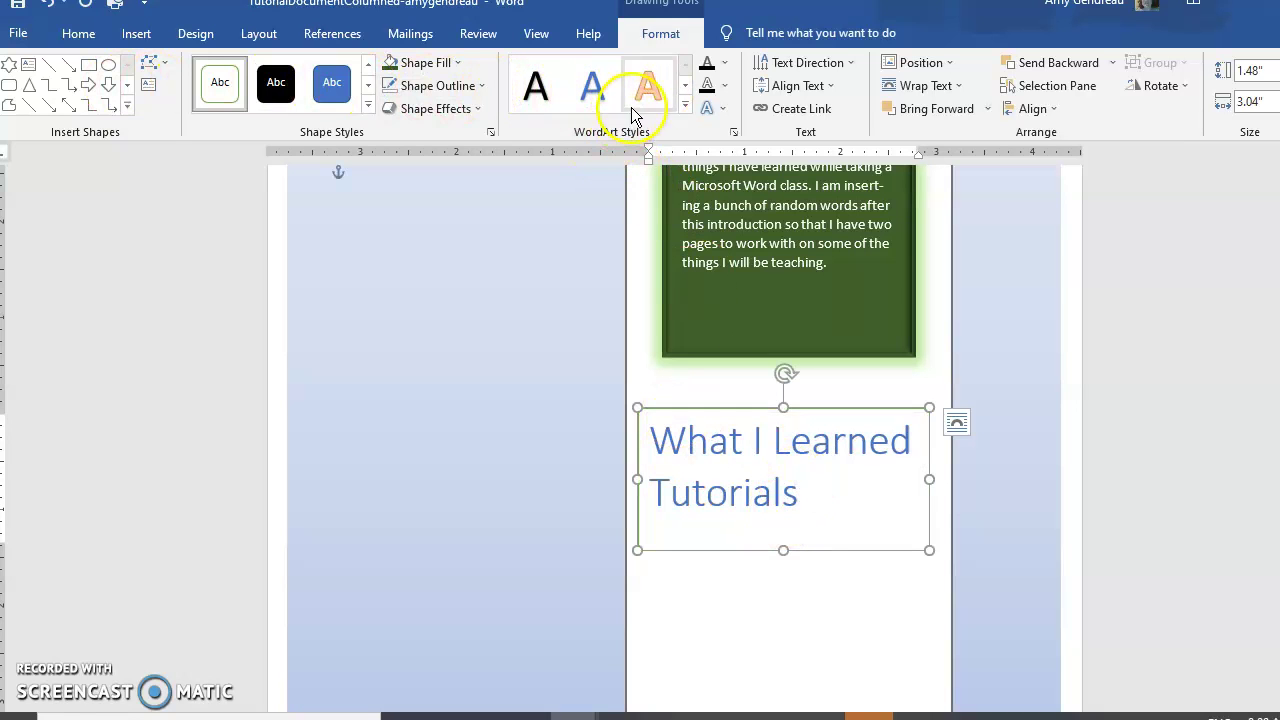
{"action": "left_click", "coordinate": [685, 85]}
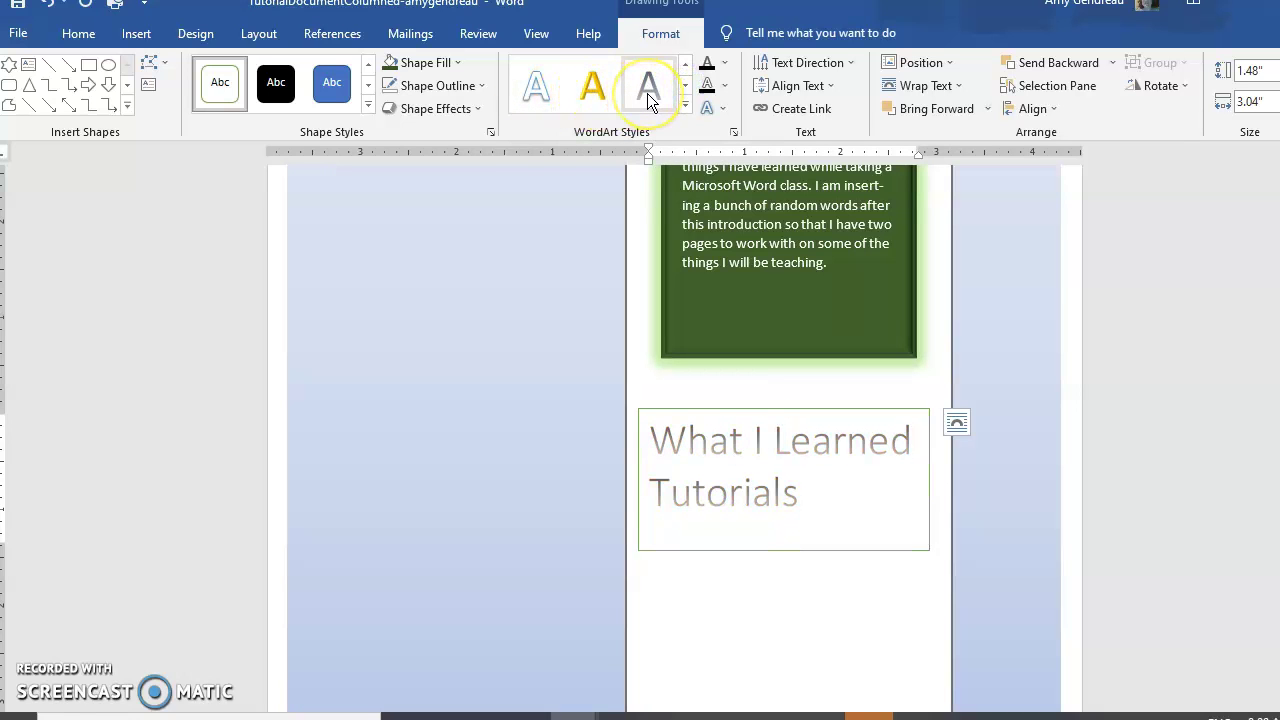
{"action": "left_click", "coordinate": [647, 93]}
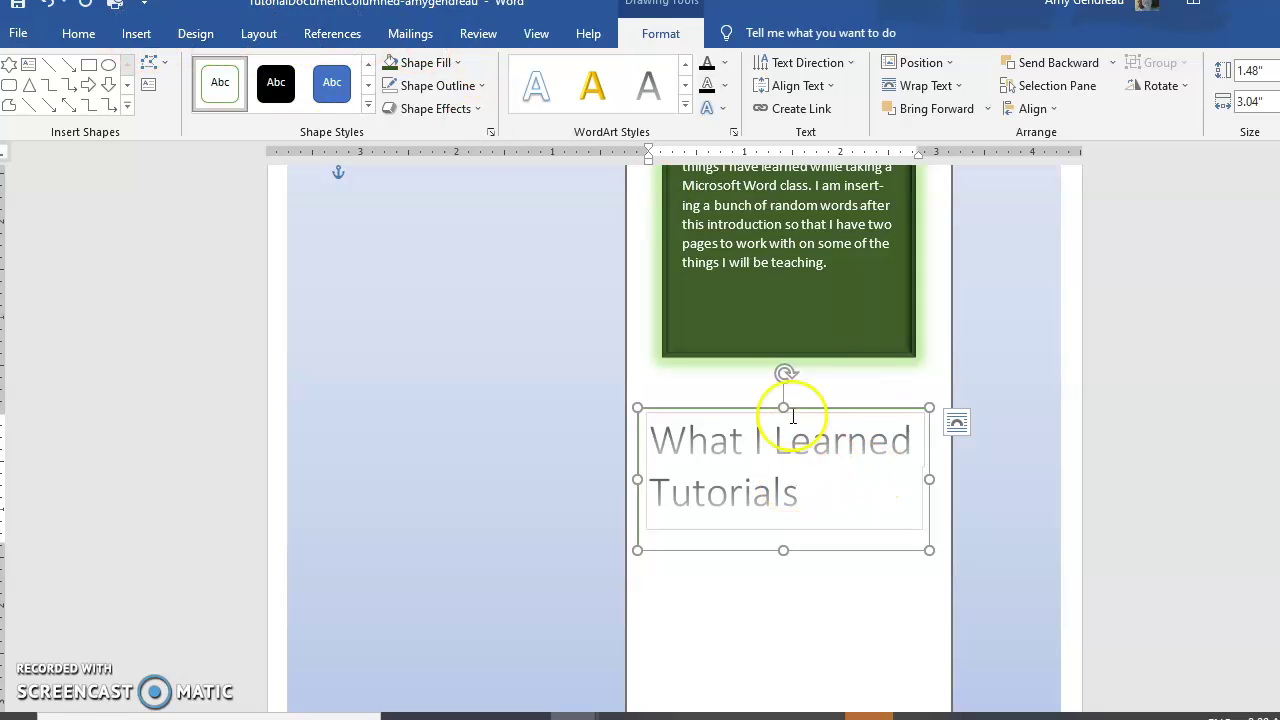
{"action": "left_click", "coordinate": [78, 33]}
{"action": "left_click", "coordinate": [434, 103]}
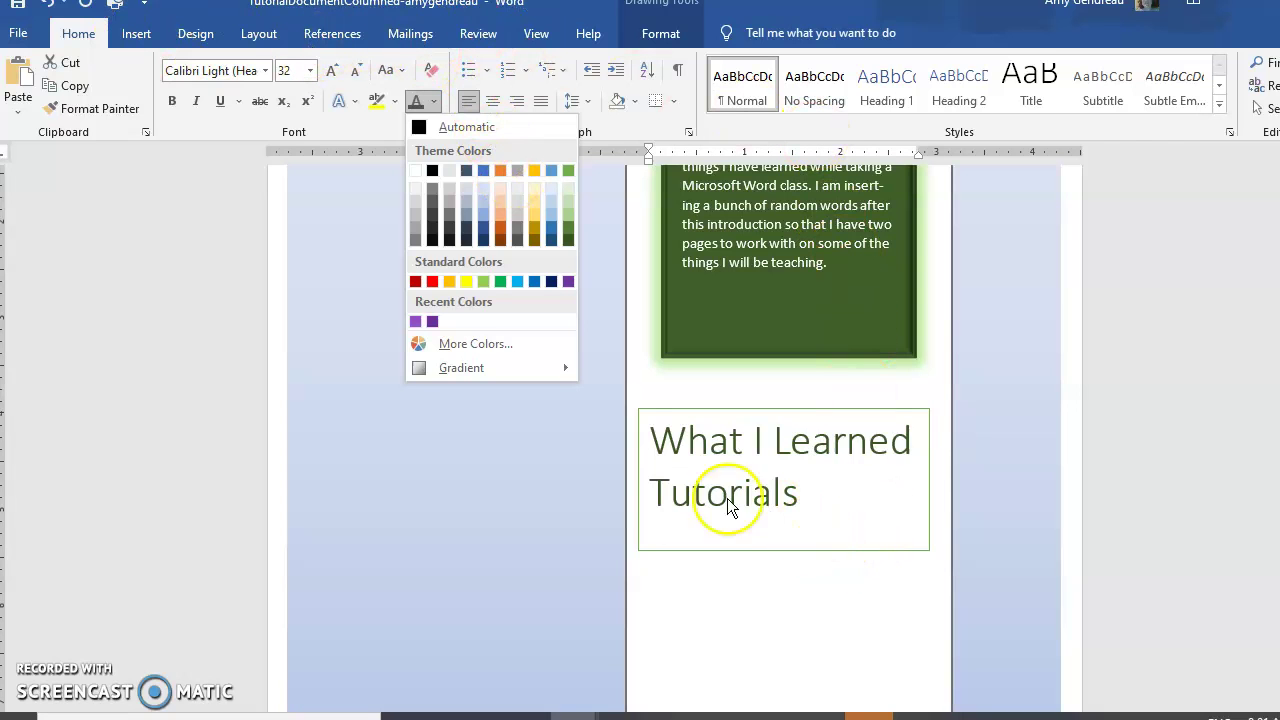
{"action": "left_click", "coordinate": [502, 545]}
{"action": "scroll", "coordinate": [700, 409], "scroll_direction": "down", "scroll_amount": 8}
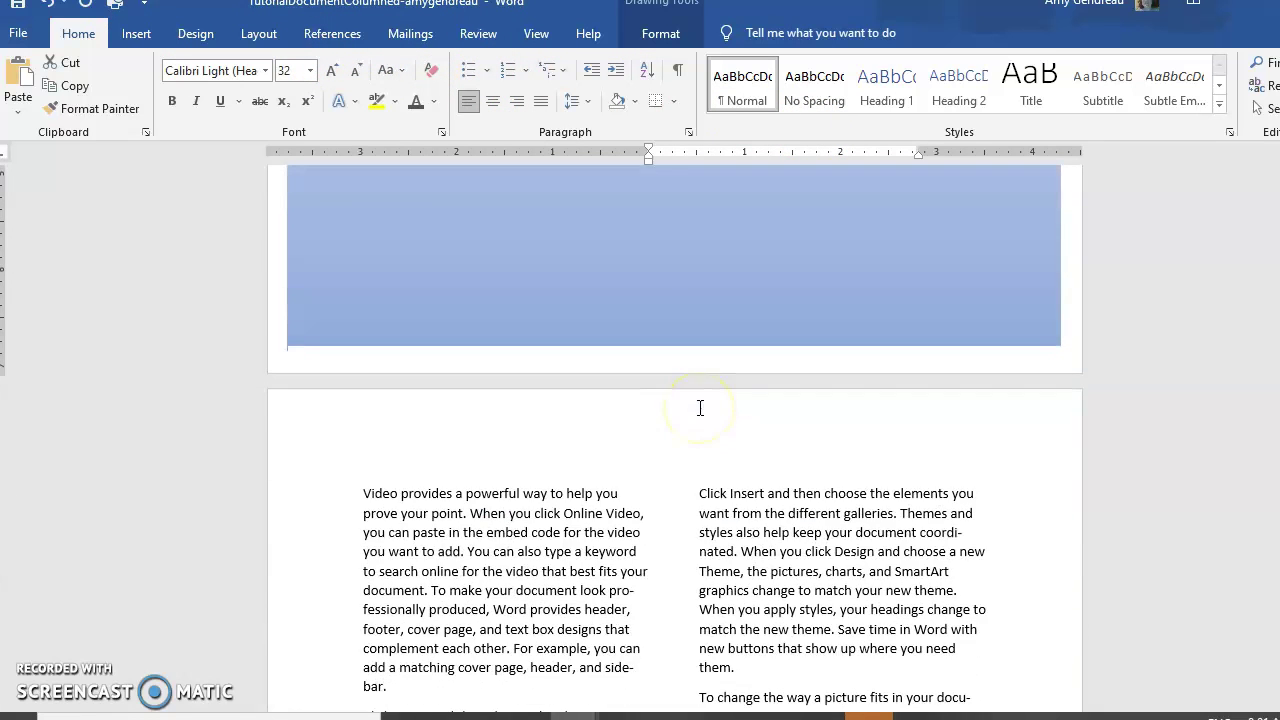
{"action": "scroll", "coordinate": [700, 409], "scroll_direction": "up", "scroll_amount": 5}
{"action": "scroll", "coordinate": [698, 410], "scroll_direction": "up", "scroll_amount": 1}
{"action": "left_click", "coordinate": [768, 581]}
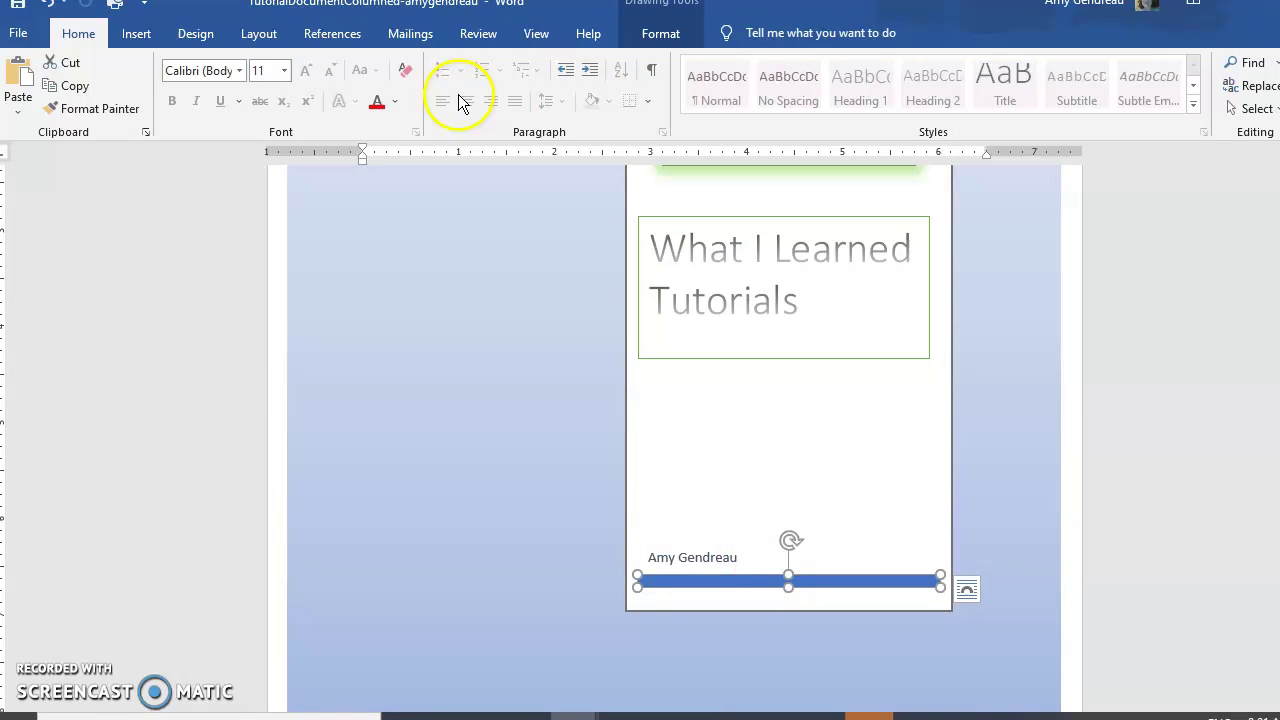
- Fill the cover page's large background shape with the medium-light tint of the green theme colour
{"action": "left_click", "coordinate": [458, 340]}
{"action": "scroll", "coordinate": [459, 341], "scroll_direction": "up", "scroll_amount": 6}
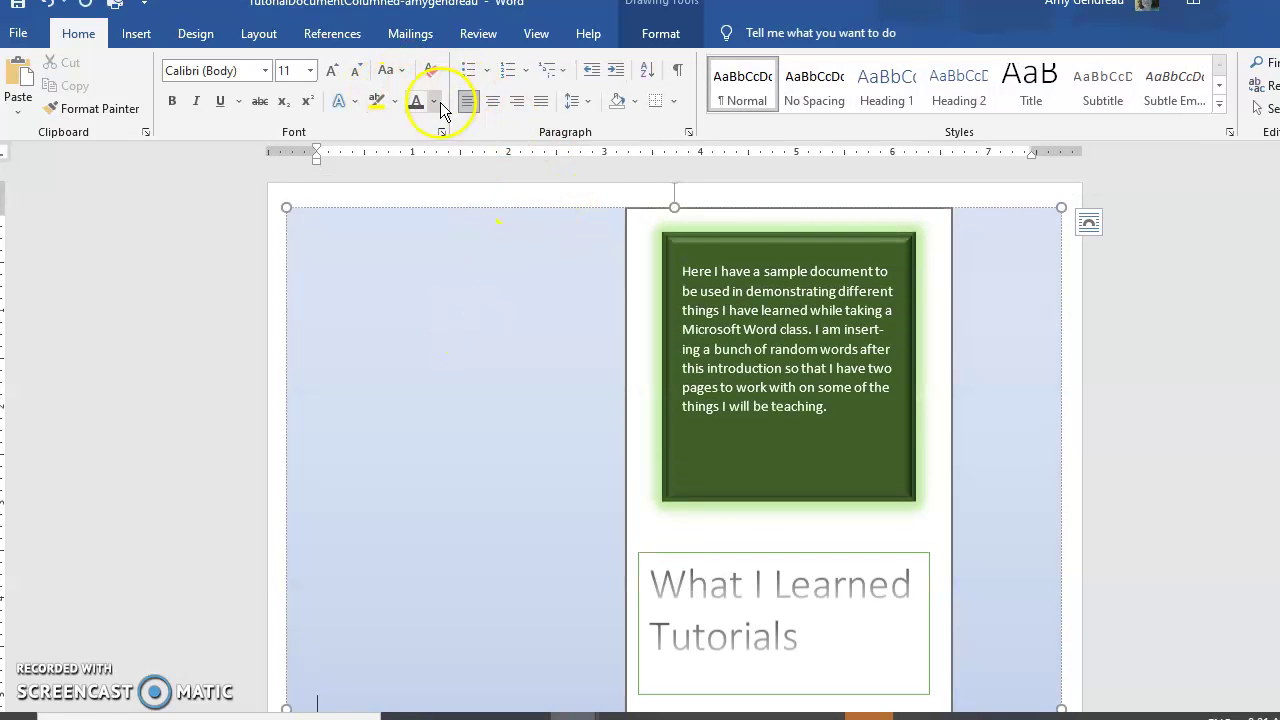
{"action": "left_click", "coordinate": [666, 33]}
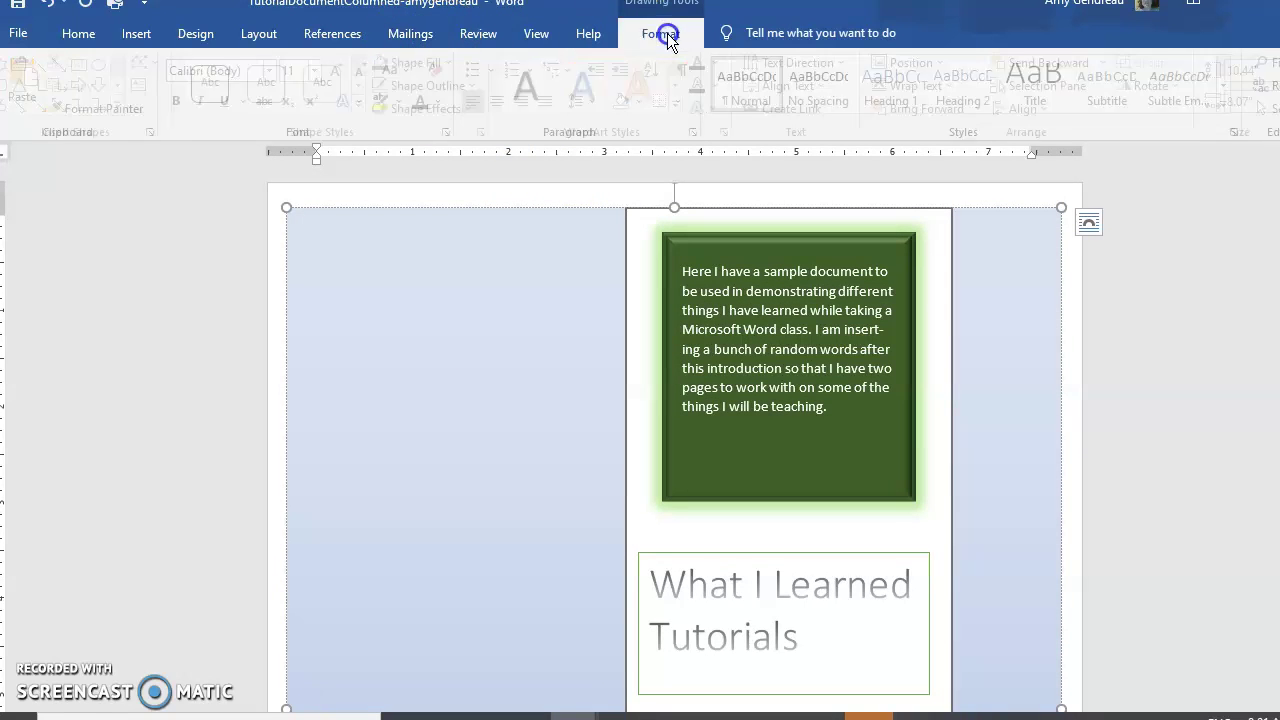
{"action": "left_click", "coordinate": [452, 64]}
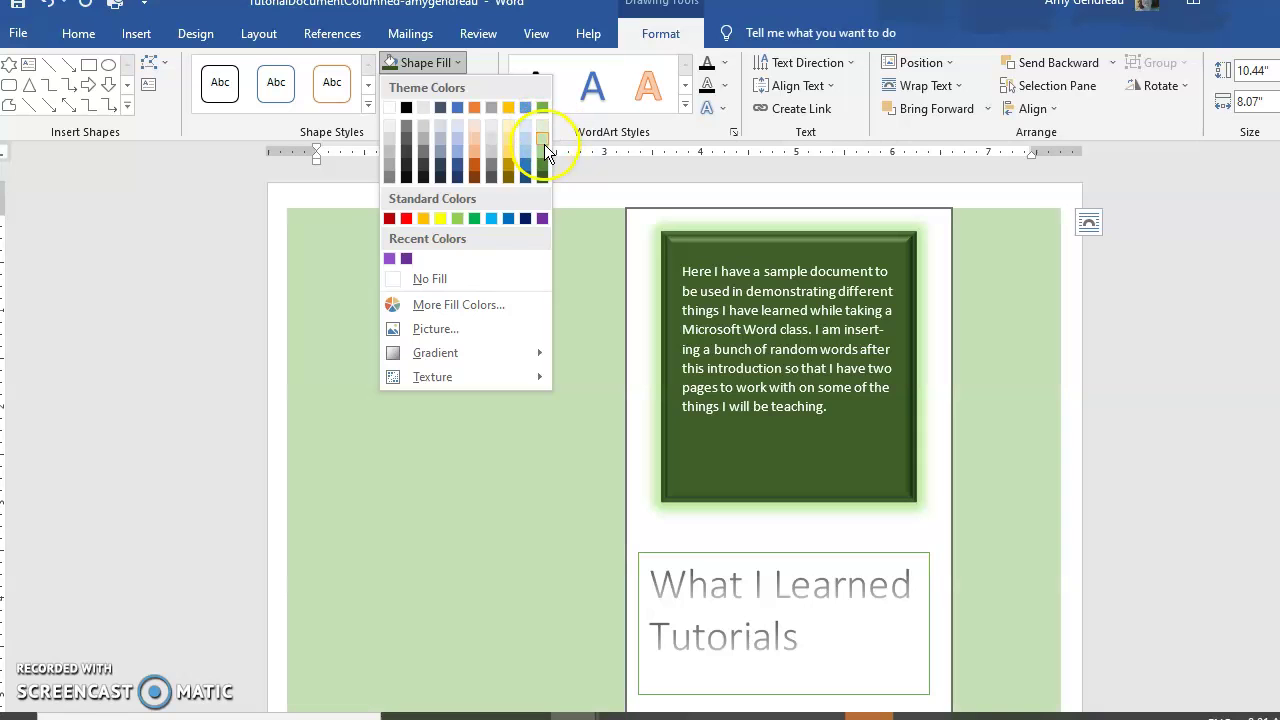
{"action": "left_click", "coordinate": [545, 150]}
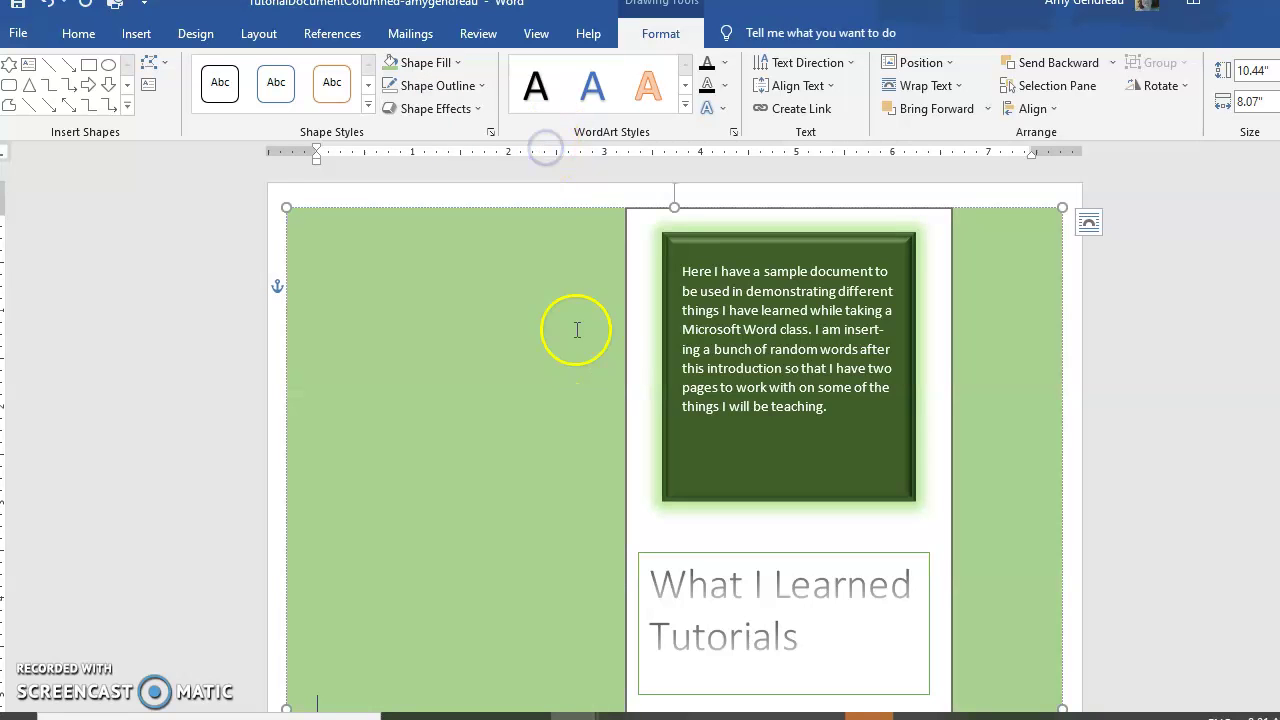
{"action": "left_click", "coordinate": [534, 334]}
- Fill the thin bar below the author name with the darkest shade of the green theme colour
{"action": "scroll", "coordinate": [534, 334], "scroll_direction": "down", "scroll_amount": 5}
{"action": "scroll", "coordinate": [538, 335], "scroll_direction": "up", "scroll_amount": 2}
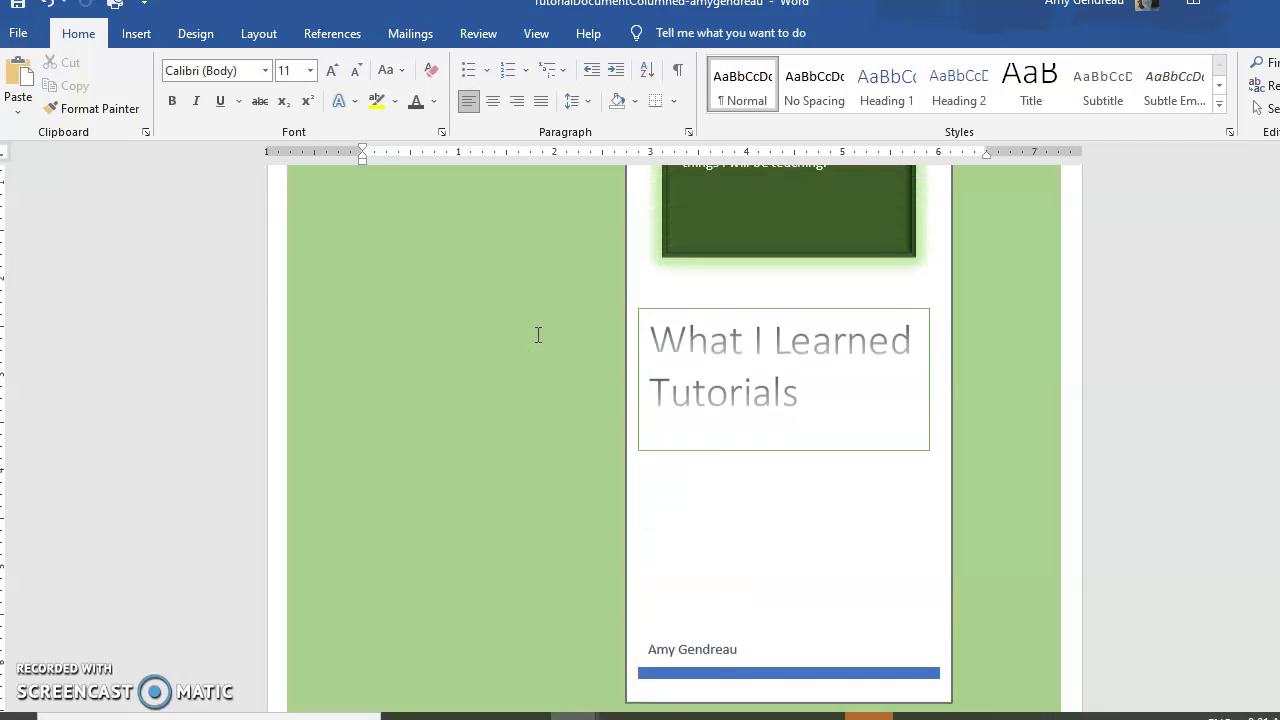
{"action": "scroll", "coordinate": [537, 334], "scroll_direction": "up", "scroll_amount": 2}
{"action": "scroll", "coordinate": [537, 334], "scroll_direction": "down", "scroll_amount": 5}
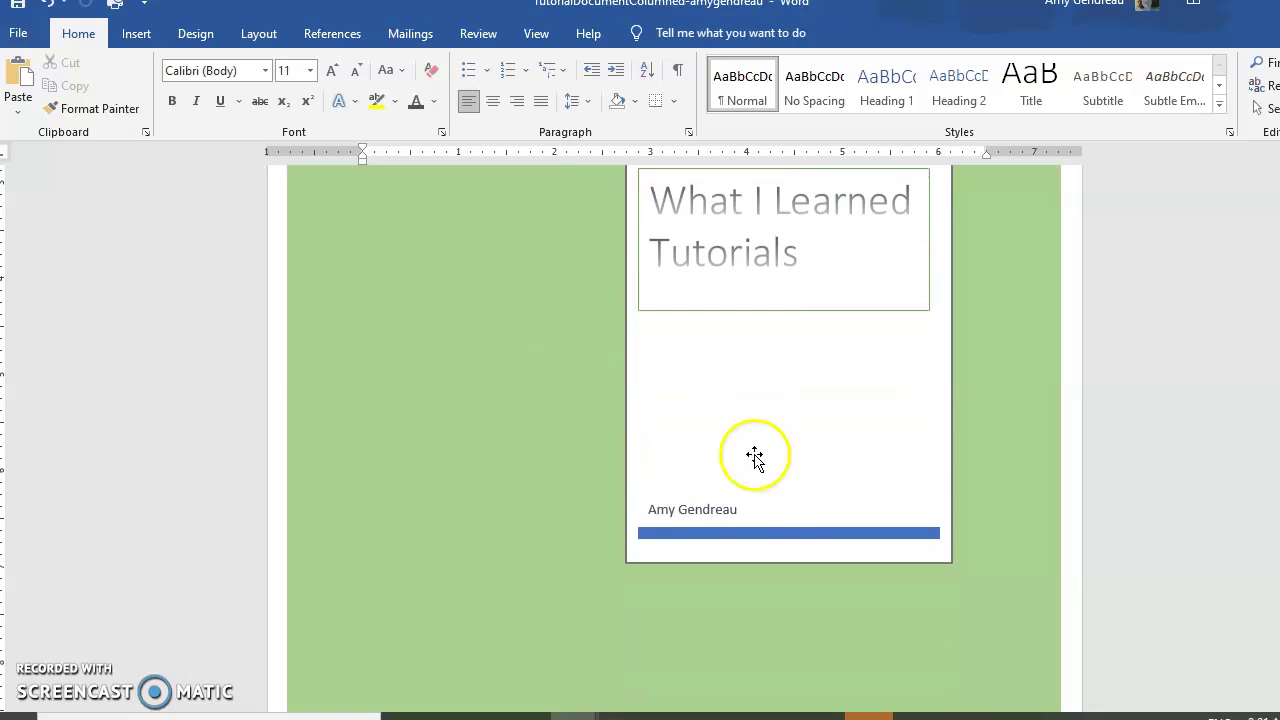
{"action": "left_click", "coordinate": [783, 532]}
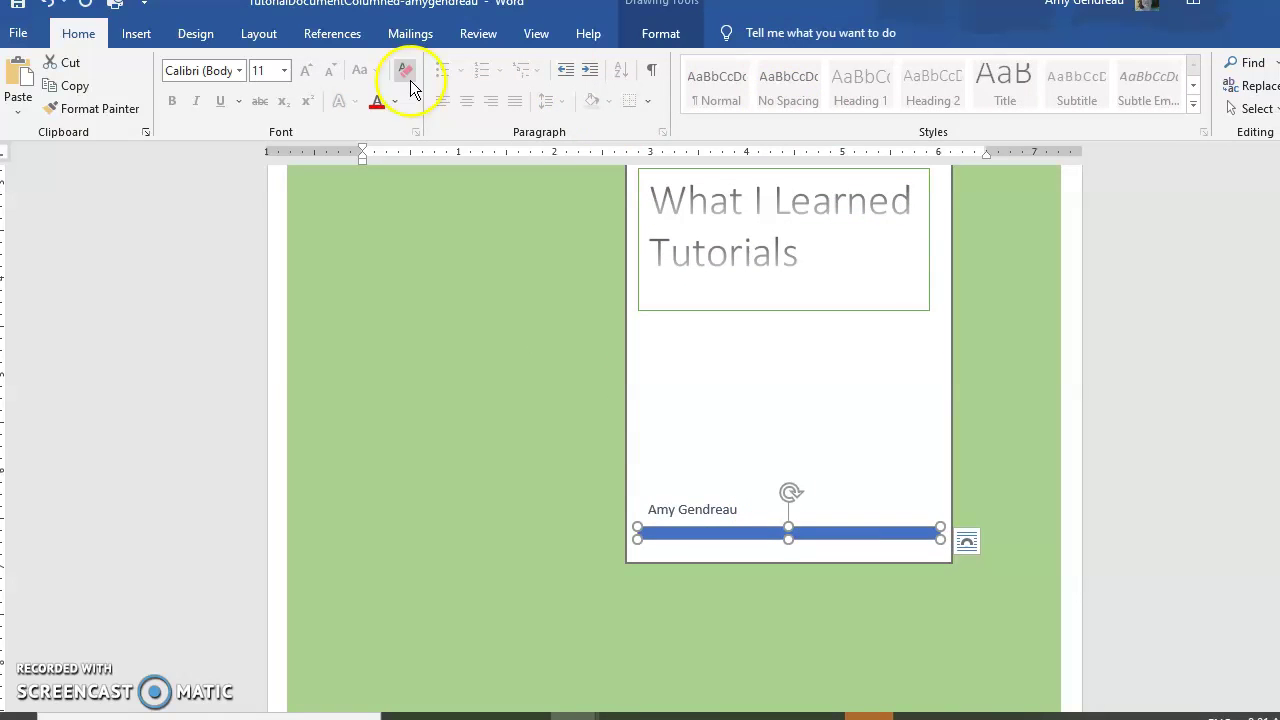
{"action": "left_click", "coordinate": [278, 36]}
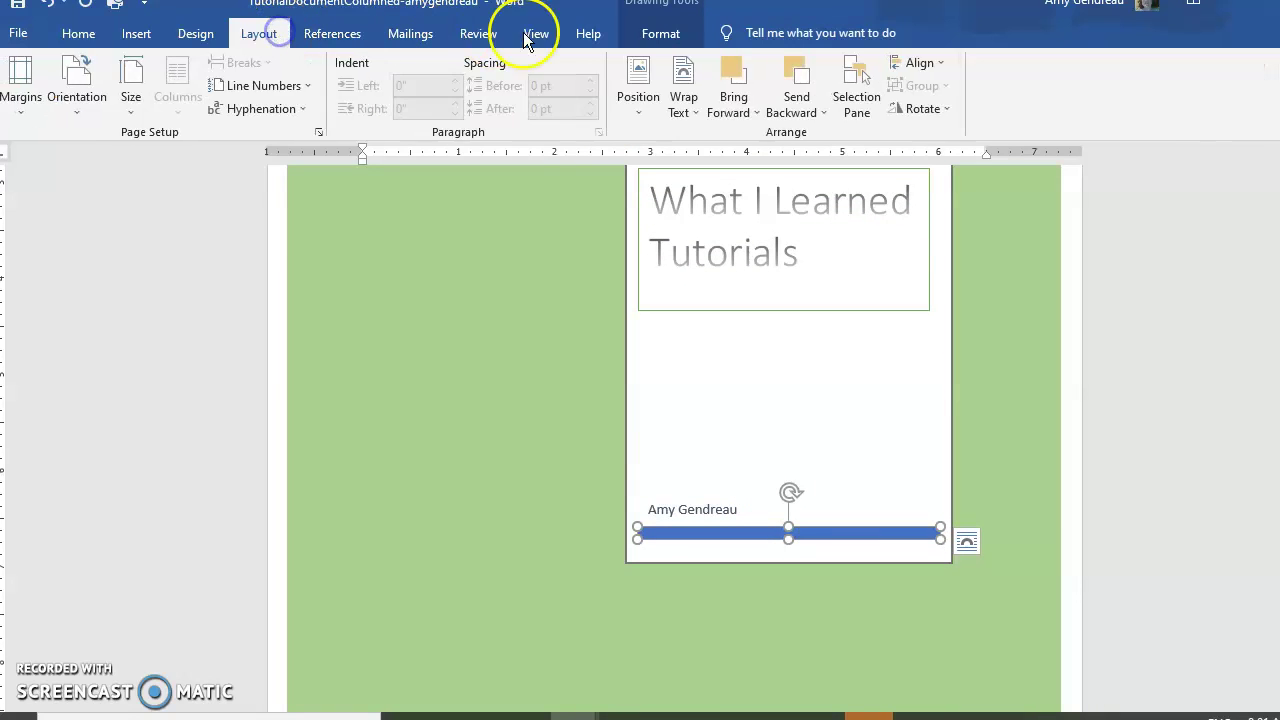
{"action": "left_click", "coordinate": [650, 34]}
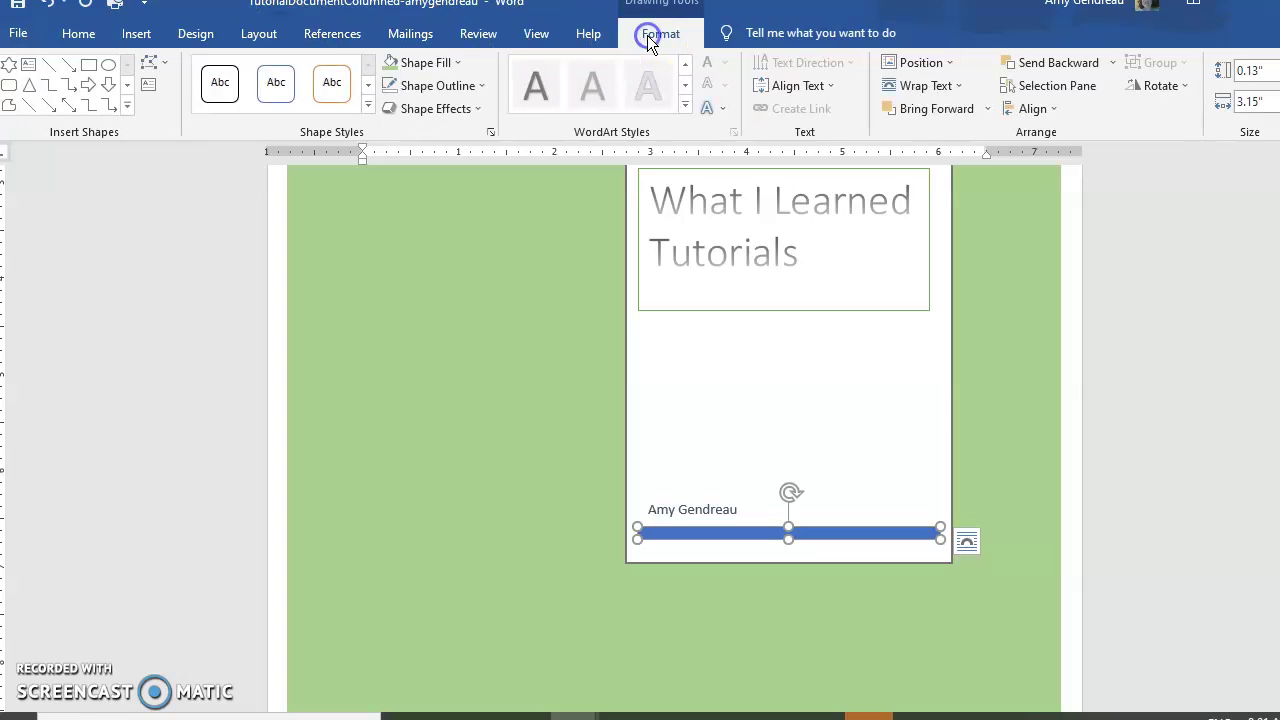
{"action": "left_click", "coordinate": [463, 60]}
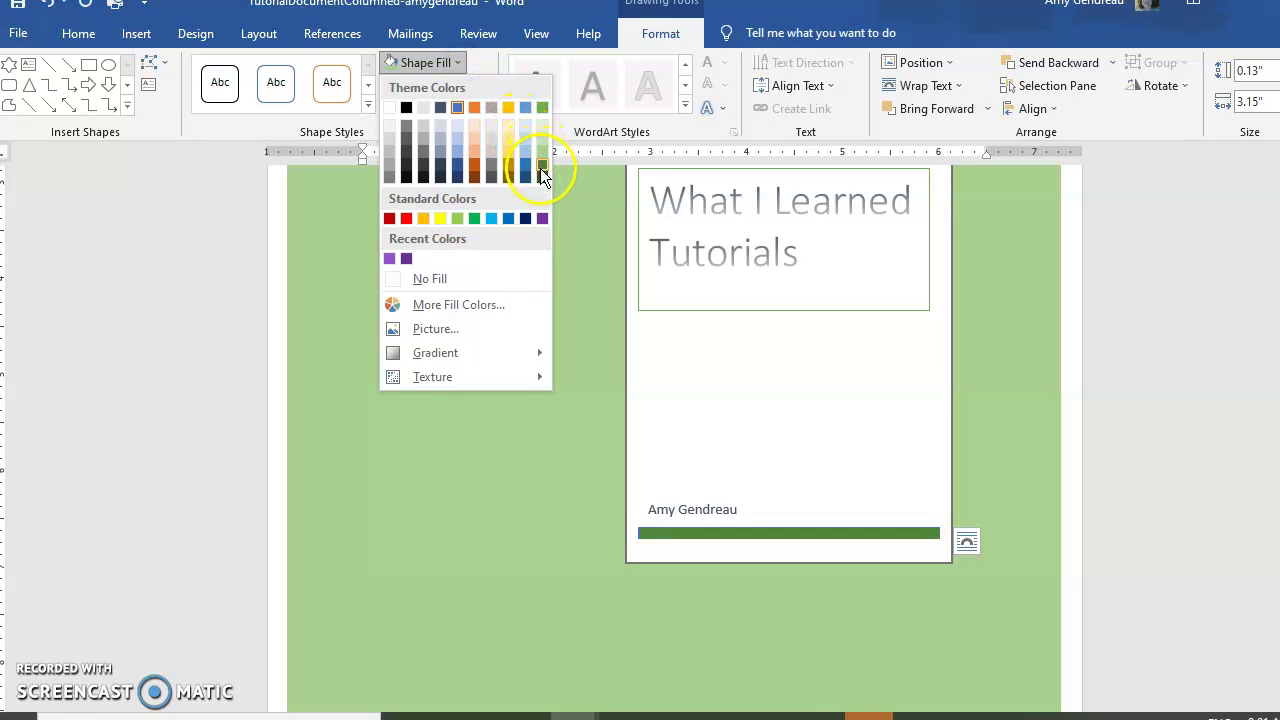
{"action": "left_click", "coordinate": [545, 177]}
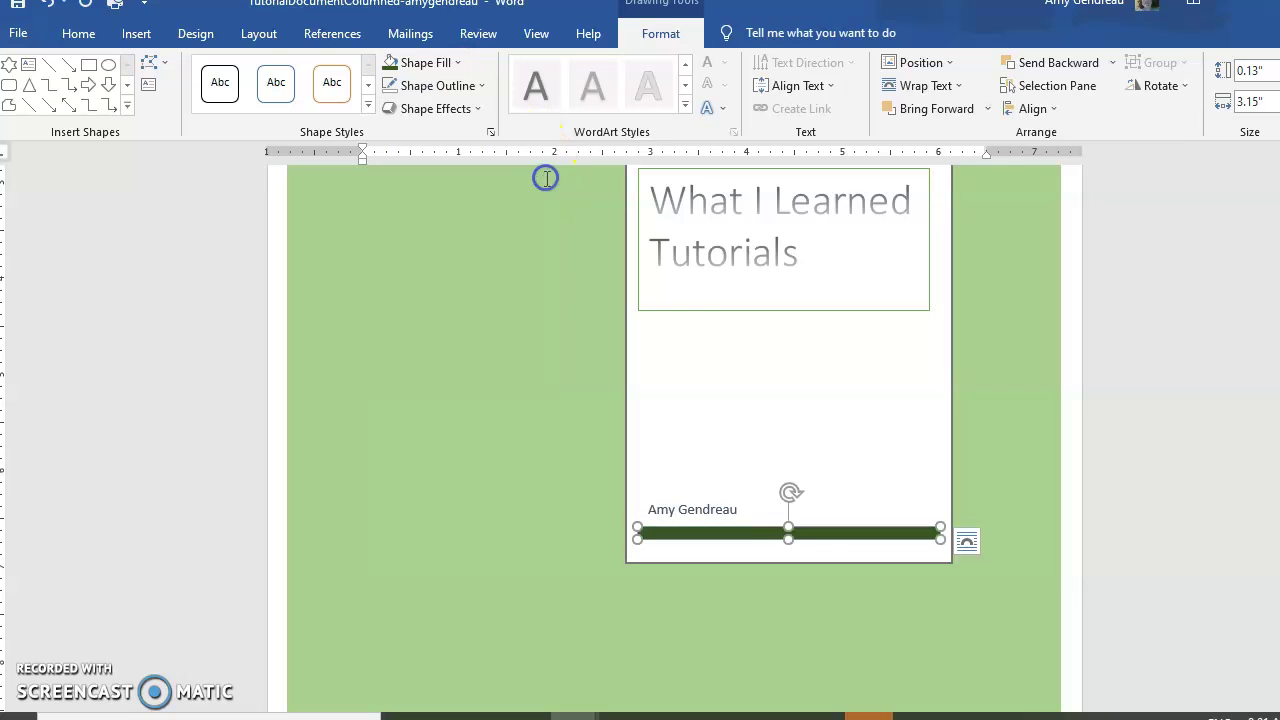
- Replace the current cover page with the built-in Slice (Dark) design
{"action": "scroll", "coordinate": [714, 414], "scroll_direction": "up", "scroll_amount": 5}
{"action": "scroll", "coordinate": [714, 420], "scroll_direction": "down", "scroll_amount": 2}
{"action": "scroll", "coordinate": [716, 415], "scroll_direction": "down", "scroll_amount": 10}
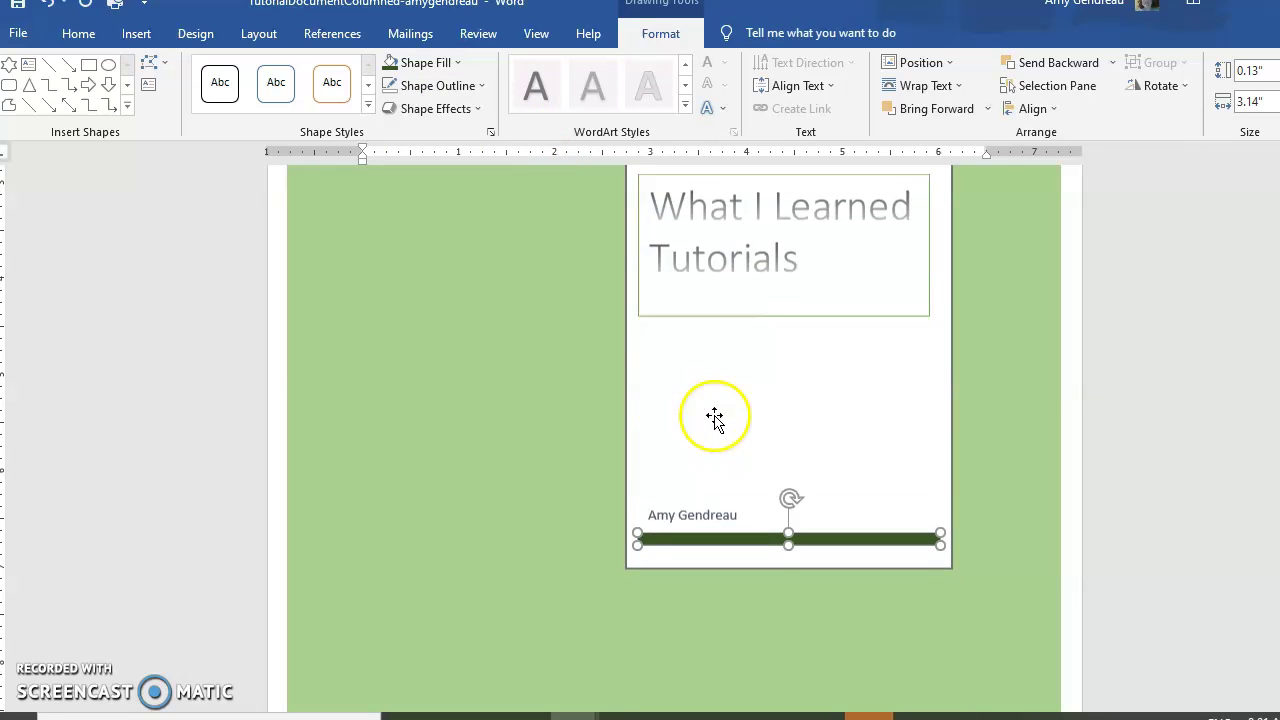
{"action": "scroll", "coordinate": [716, 415], "scroll_direction": "up", "scroll_amount": 2}
{"action": "scroll", "coordinate": [716, 415], "scroll_direction": "up", "scroll_amount": 12}
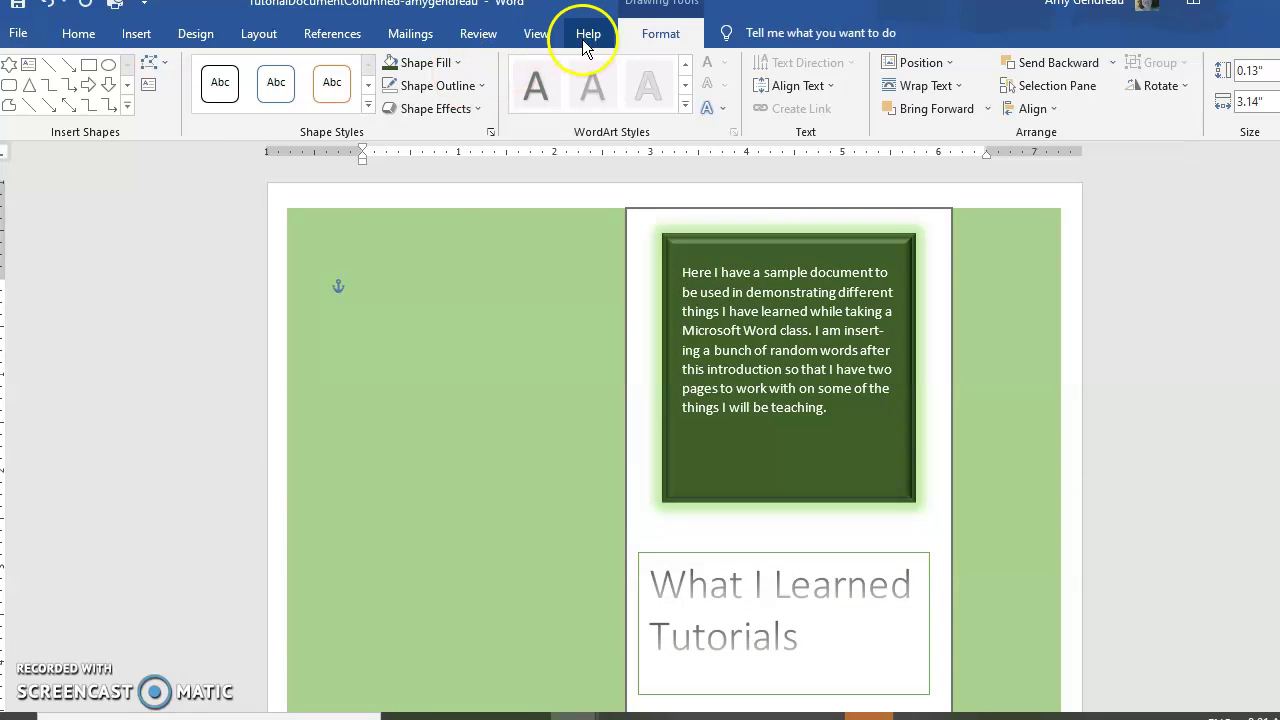
{"action": "left_click", "coordinate": [137, 34]}
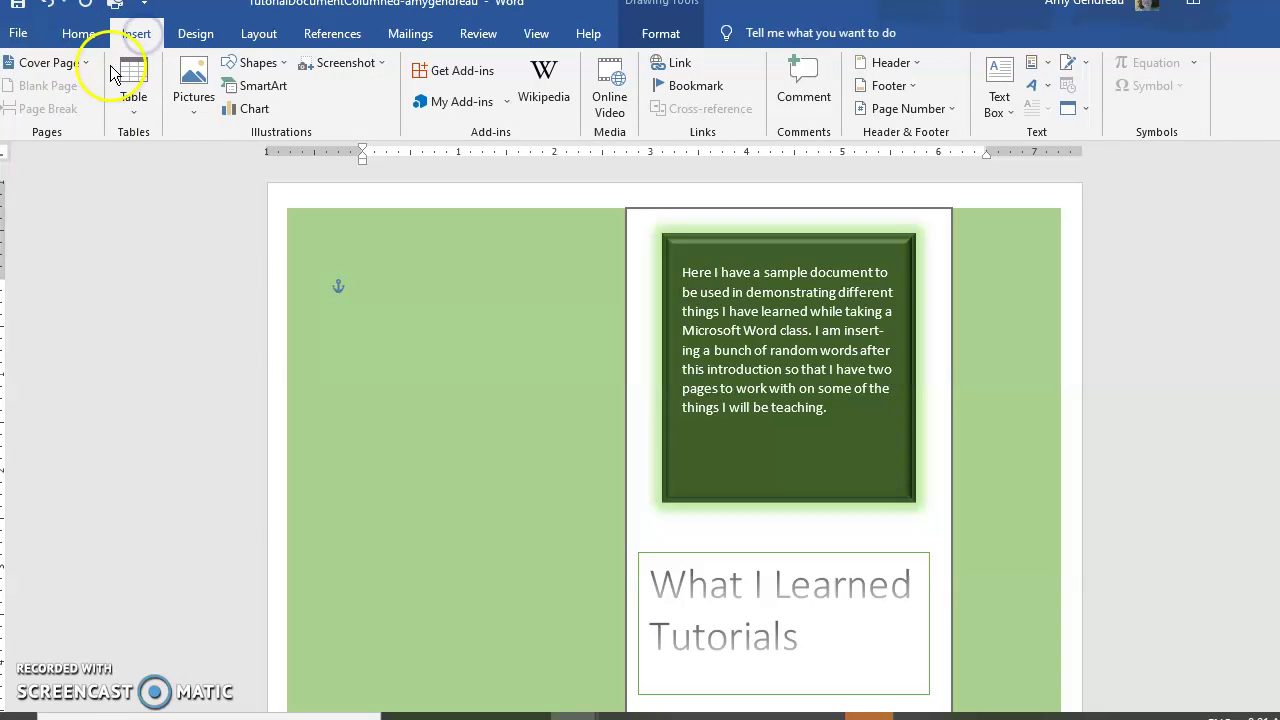
{"action": "left_click", "coordinate": [49, 63]}
{"action": "scroll", "coordinate": [240, 226], "scroll_direction": "down", "scroll_amount": 5}
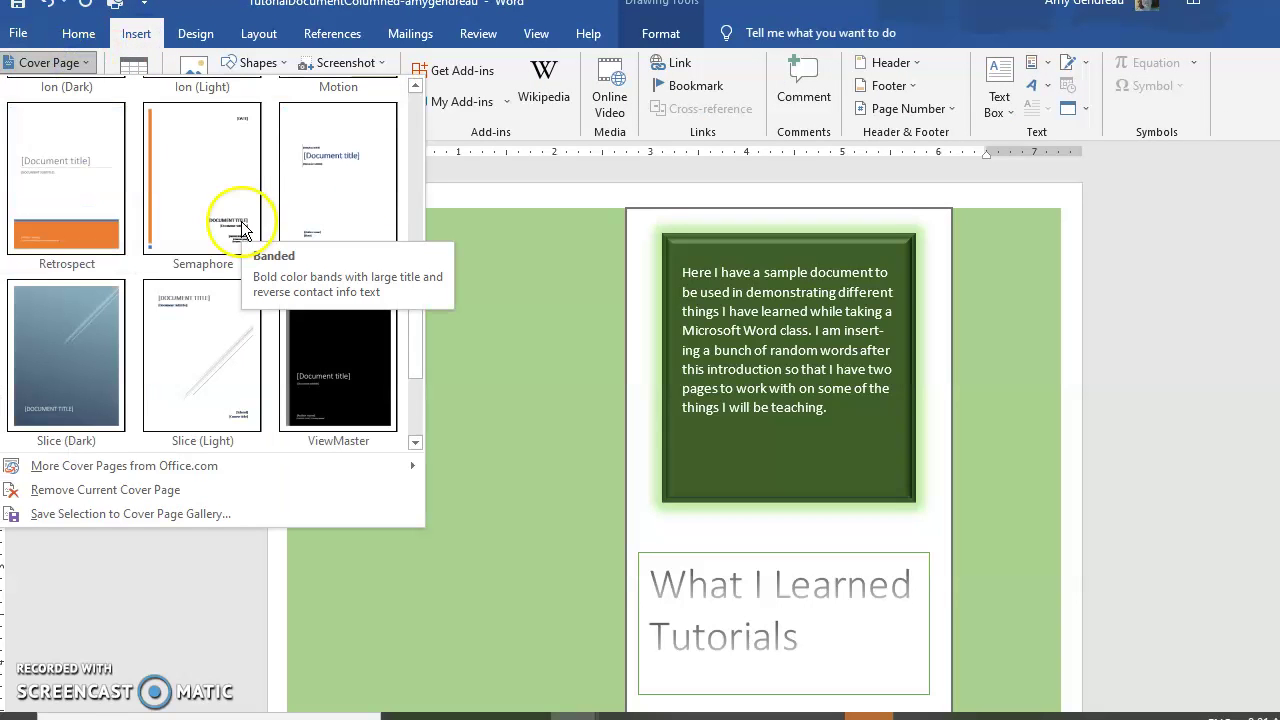
{"action": "left_click", "coordinate": [73, 337]}
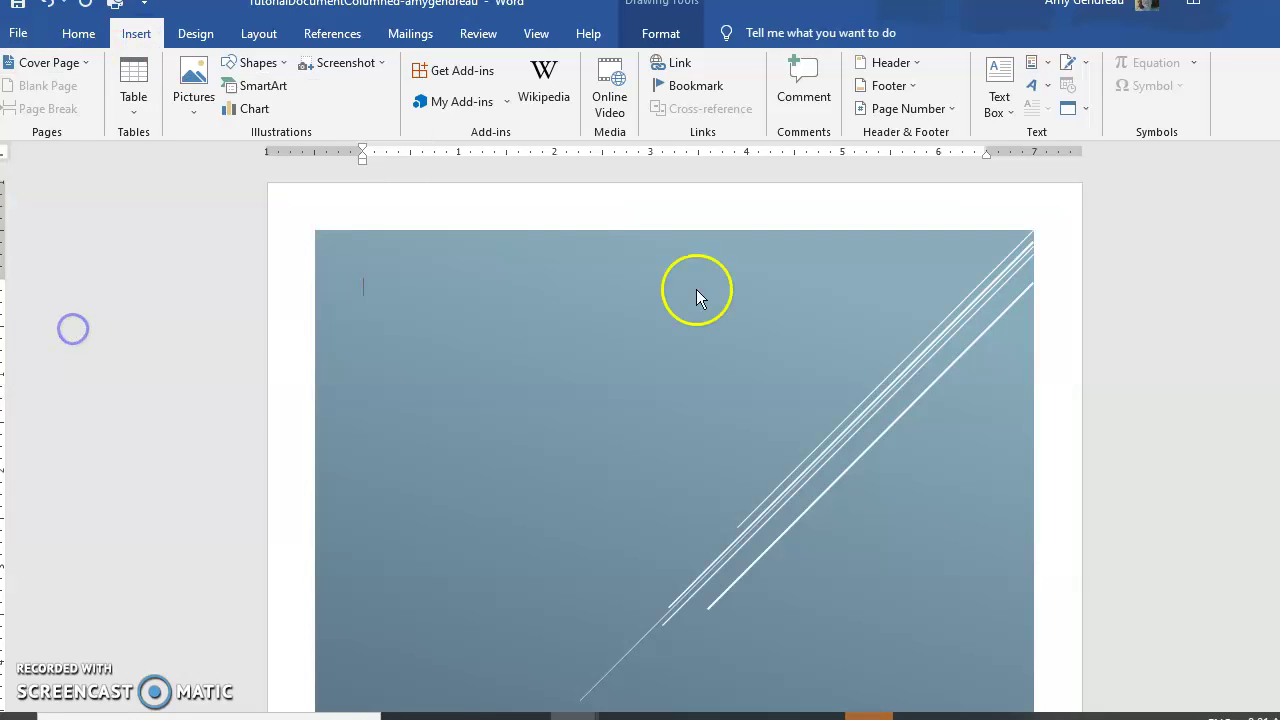
- Look over the new cover page down to its title and subtitle, and select its background block
{"action": "scroll", "coordinate": [737, 282], "scroll_direction": "down", "scroll_amount": 10}
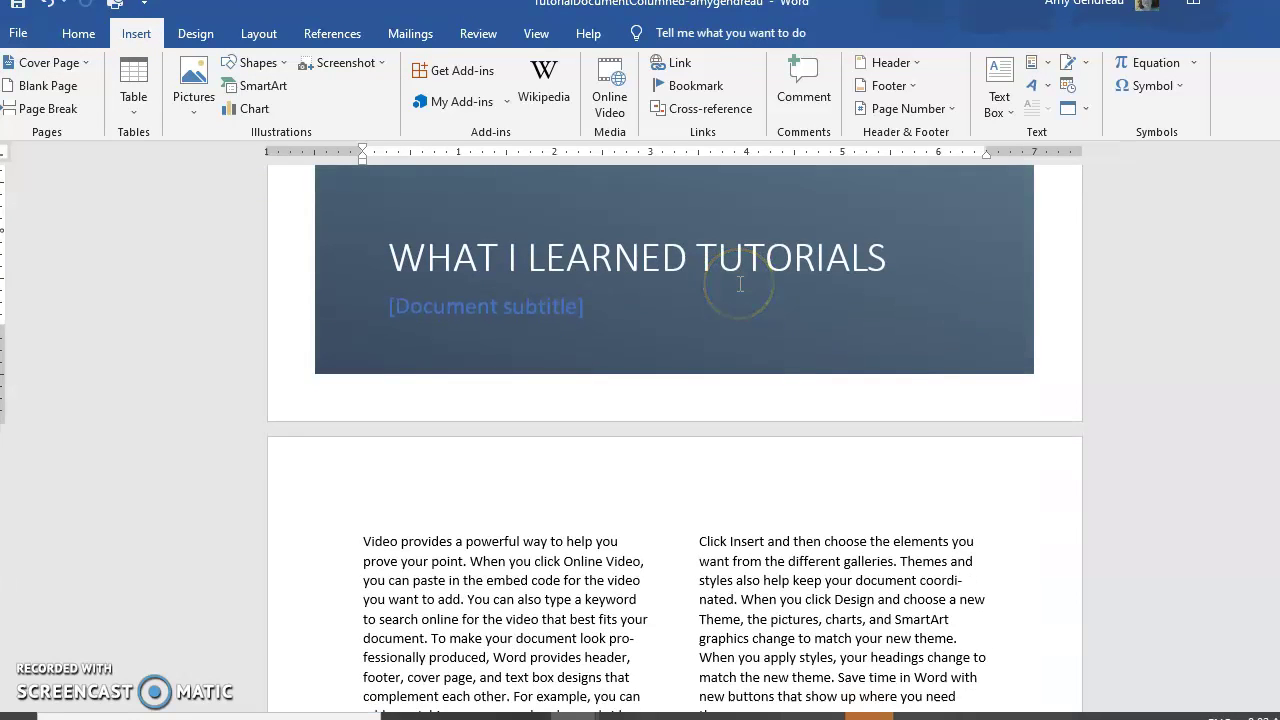
{"action": "scroll", "coordinate": [739, 284], "scroll_direction": "up", "scroll_amount": 10}
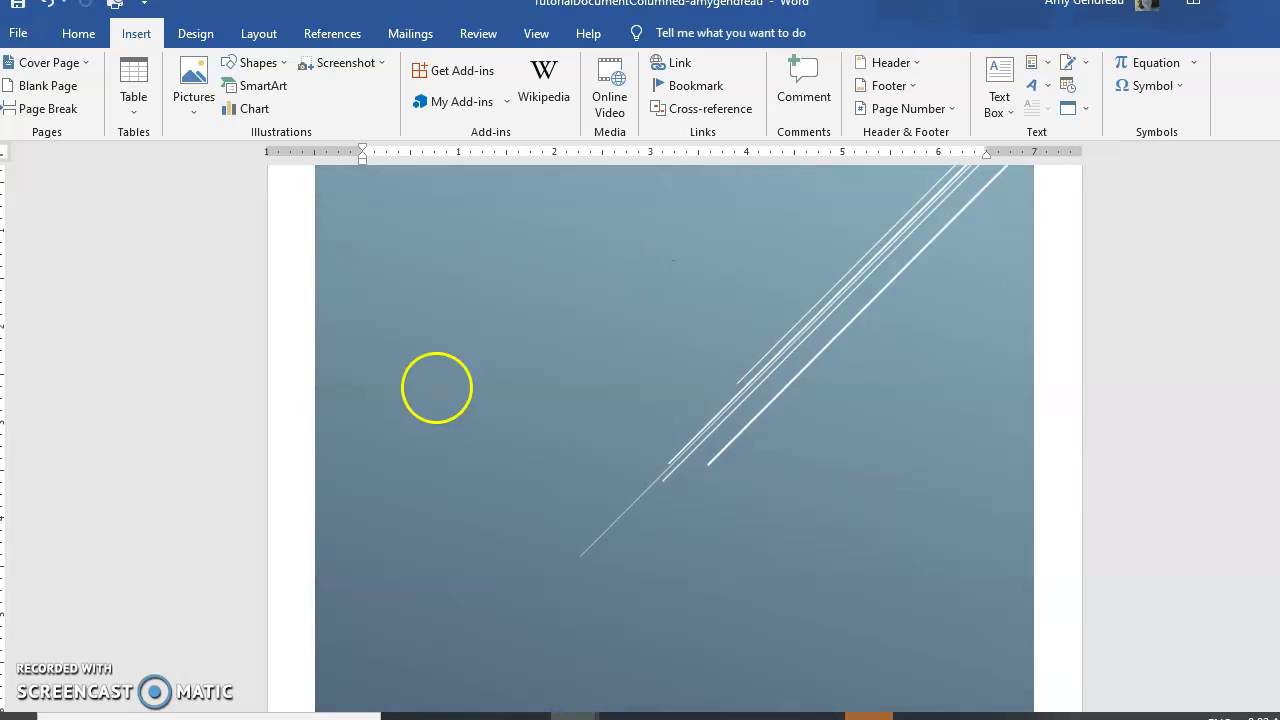
{"action": "left_click", "coordinate": [416, 288]}
{"action": "scroll", "coordinate": [828, 330], "scroll_direction": "down", "scroll_amount": 6}
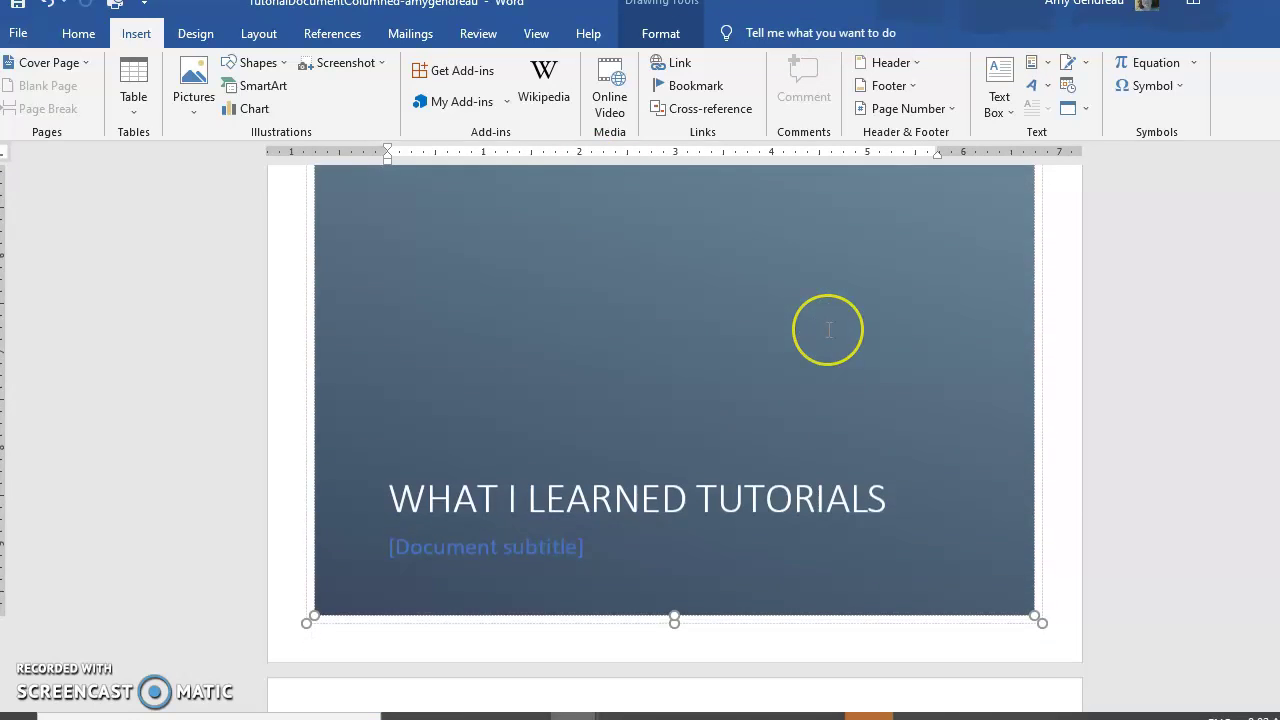